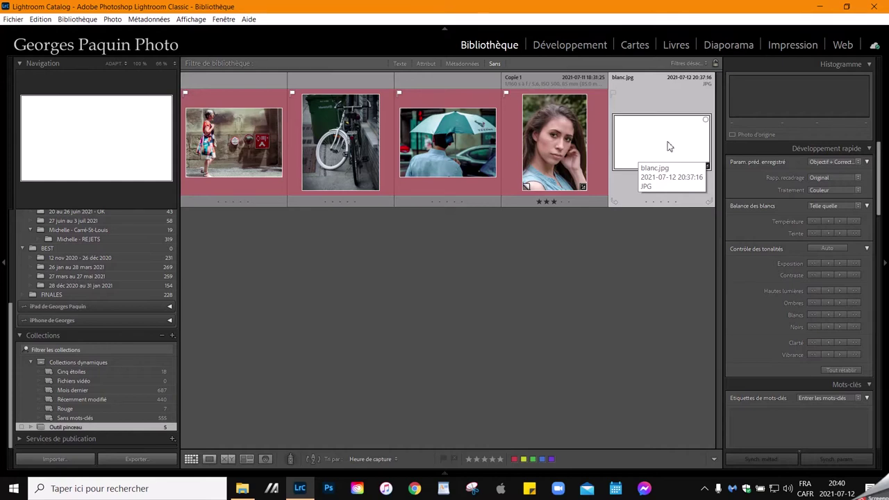
Open blanc.jpg in Develop and select the Adjustment Brush at −4.00 exposure
double_click(651, 150)
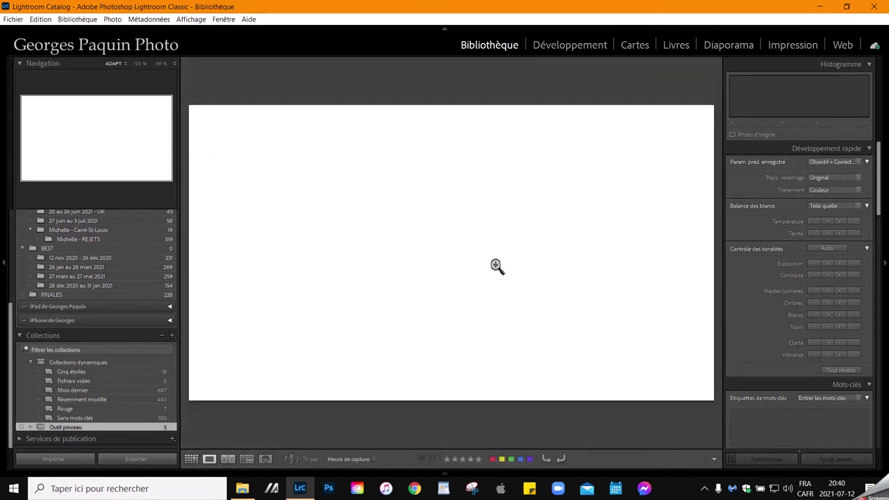
click(569, 46)
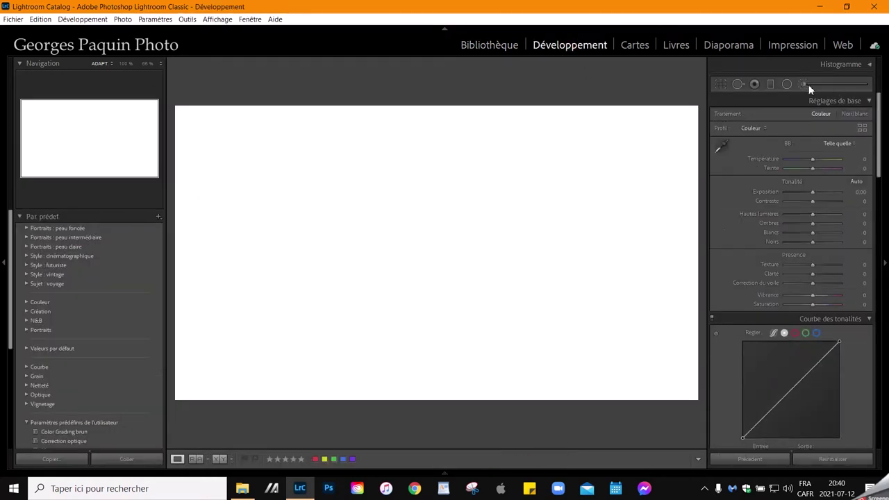
click(803, 82)
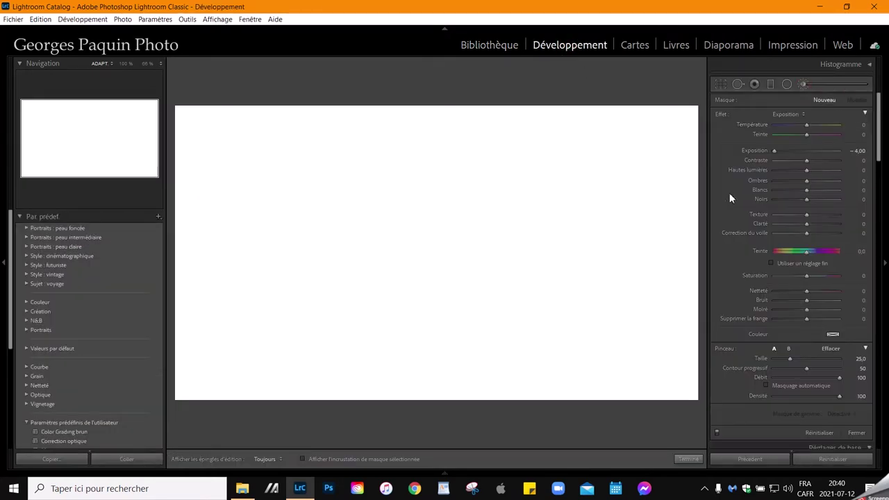
scroll(729, 198, down, 3)
scroll(729, 198, down, 2)
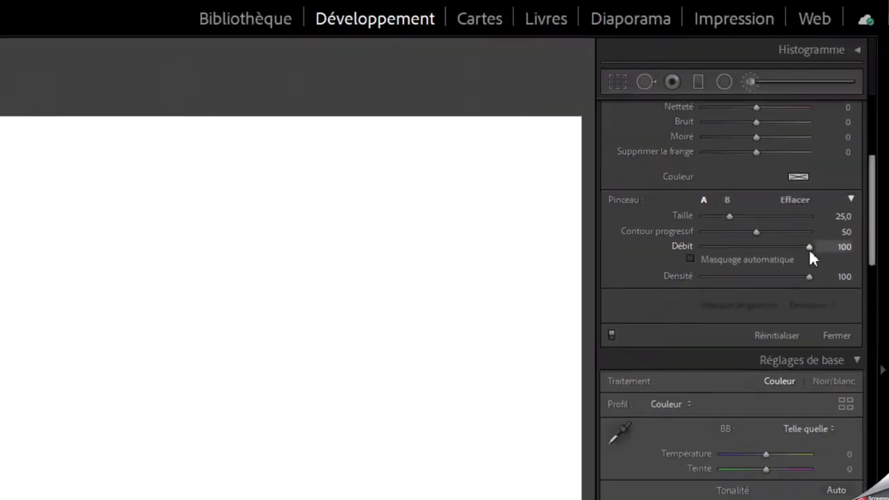
scroll(839, 188, up, 3)
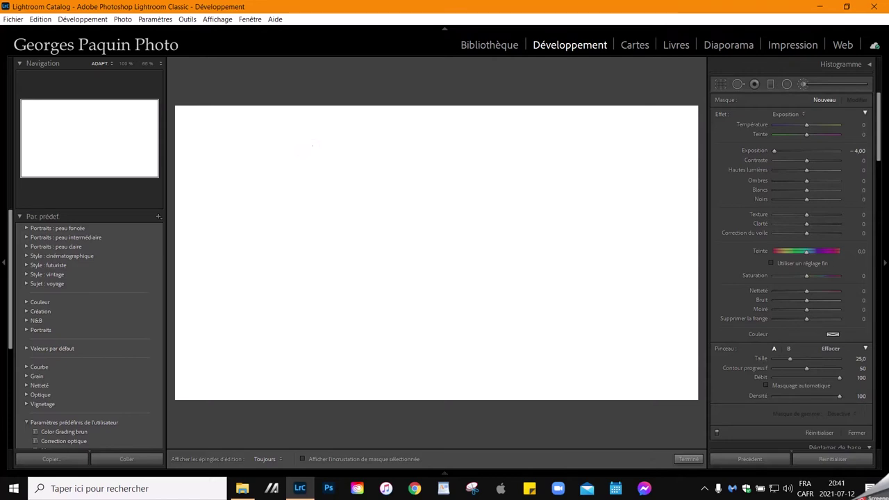
scroll(309, 143, up, 3)
Paint a dark diagonal stroke, then a faint lower-right stroke at flow 29
drag(545, 158, 538, 153)
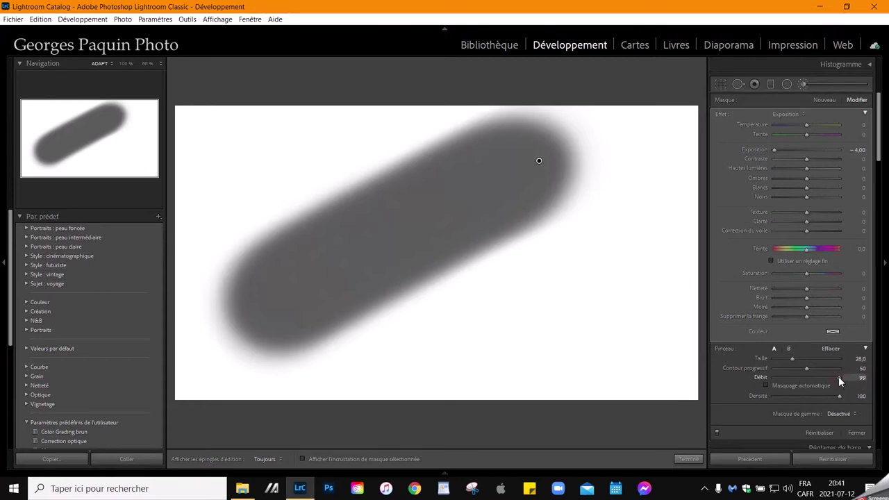
drag(822, 379, 793, 393)
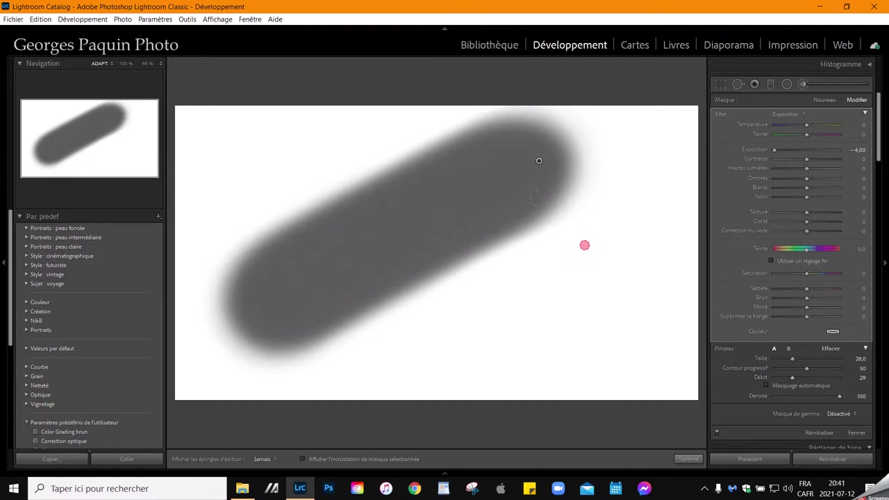
key(h)
mouse_move(585, 244)
mouse_down()
mouse_move(500, 312)
mouse_move(577, 253)
mouse_move(489, 334)
mouse_move(458, 340)
mouse_move(507, 216)
mouse_up()
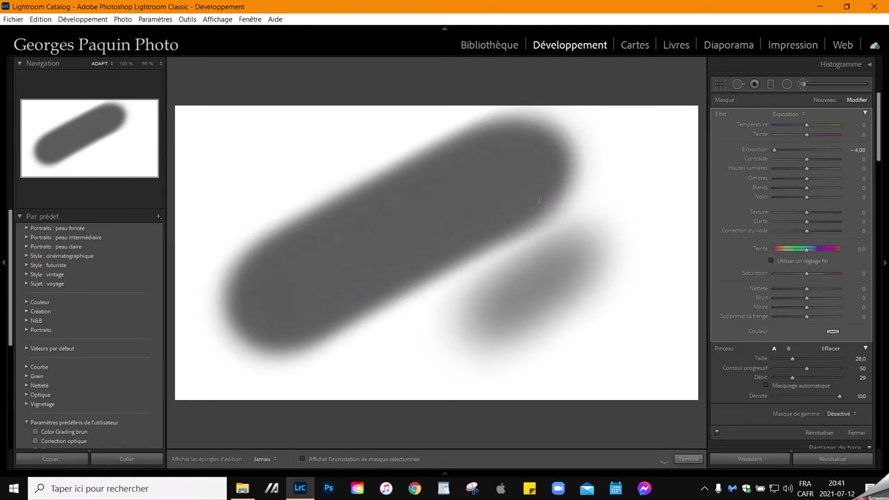
key(h)
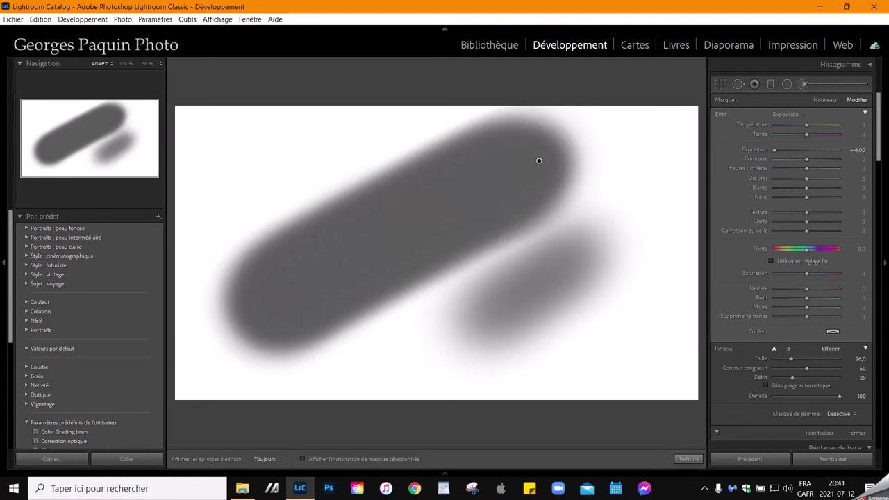
Darken the lower-right stroke with a larger brush, extending it toward the diagonal
key(bracketright)
key(h)
drag(572, 264, 528, 333)
drag(597, 236, 542, 340)
drag(497, 264, 486, 361)
drag(458, 312, 611, 291)
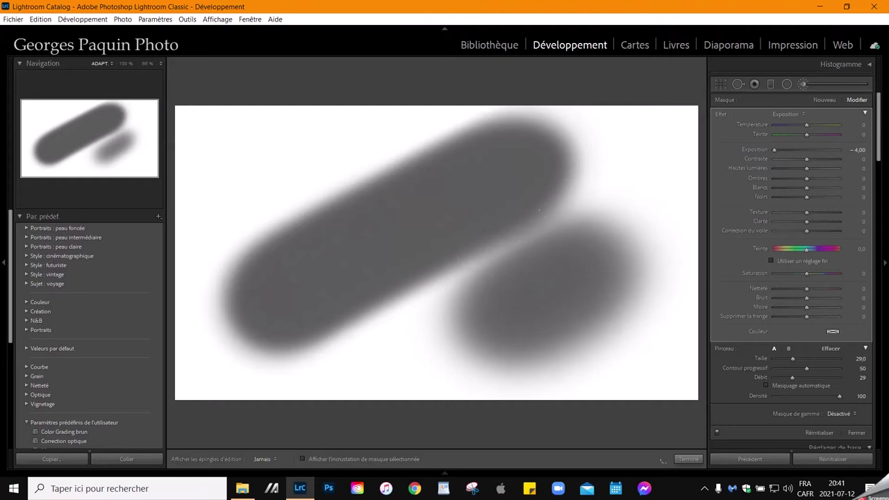
drag(582, 258, 472, 259)
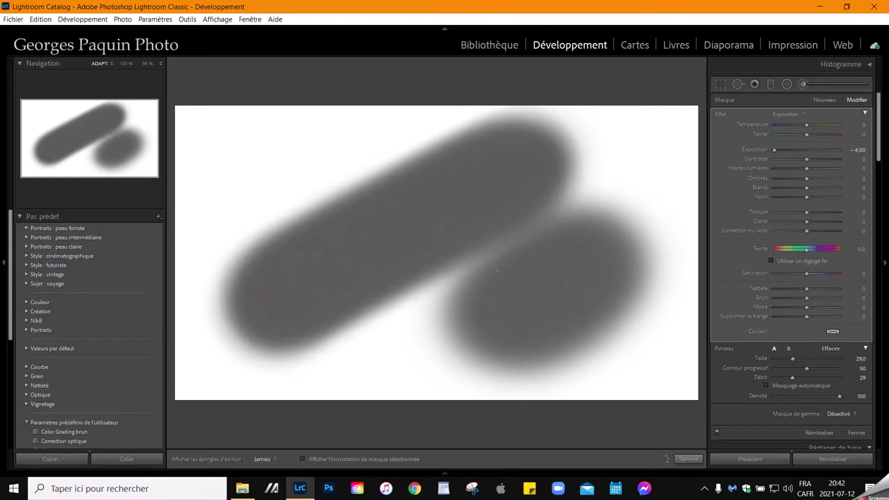
key(h)
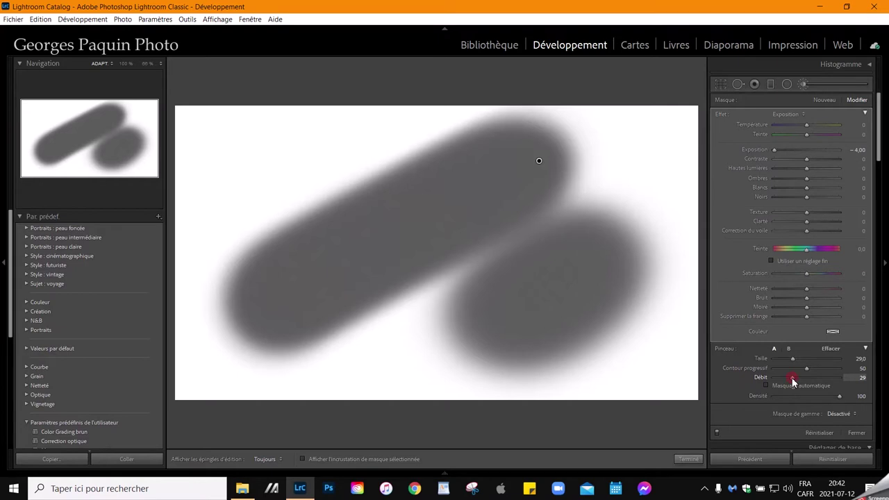
Paint a full-strength dark stroke across the upper left at flow 100
drag(794, 377, 878, 396)
scroll(296, 81, down, 2)
drag(340, 122, 182, 202)
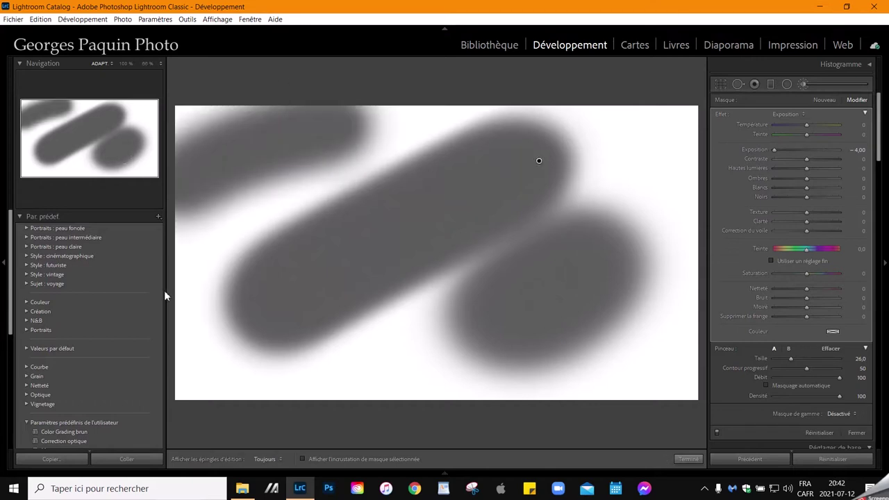
Dab a faint mark at flow 16 with a smaller brush, then clear all strokes
mouse_move(839, 377)
mouse_down()
mouse_move(783, 378)
mouse_move(792, 359)
mouse_up()
key(bracketleft)
click(652, 164)
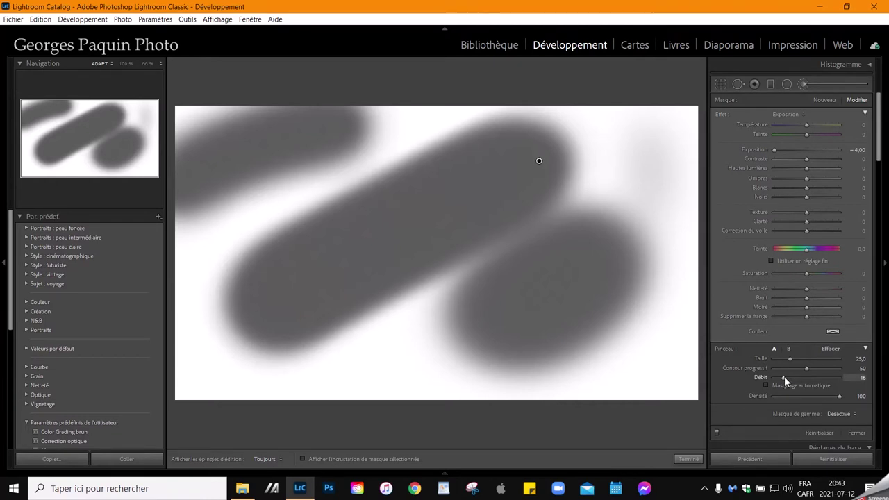
click(819, 432)
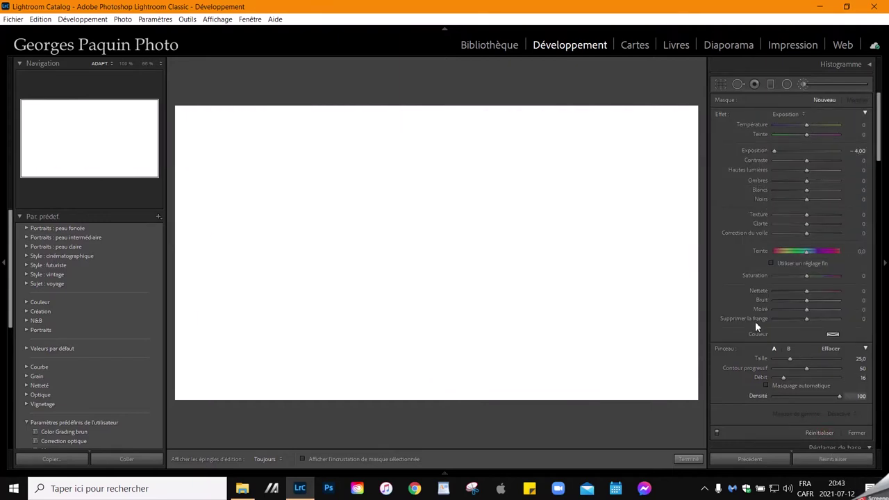
Paint three soft grey strokes near the top centre at flow 44
drag(782, 377, 806, 377)
scroll(413, 191, up, 3)
scroll(408, 186, down, 2)
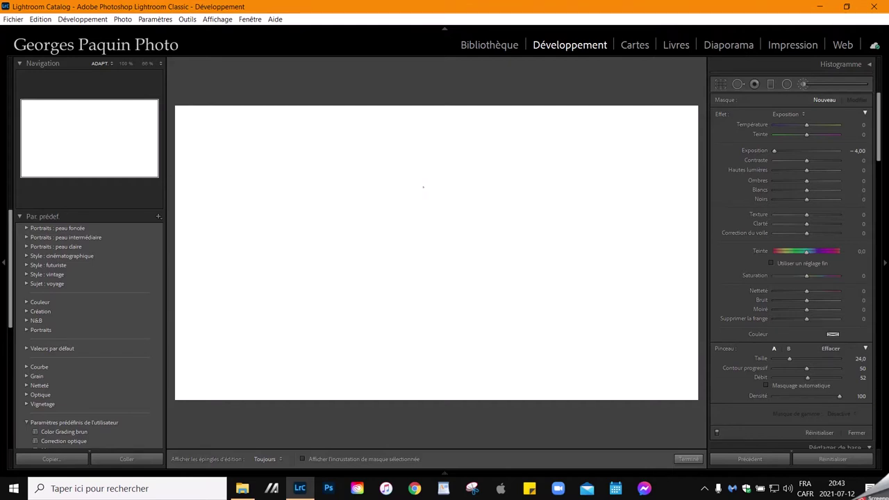
drag(808, 377, 802, 382)
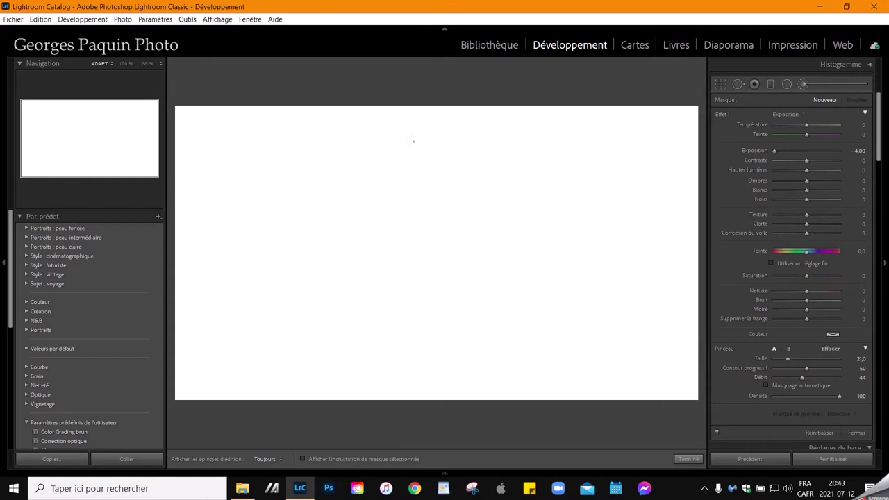
mouse_move(444, 173)
mouse_down()
mouse_move(425, 182)
mouse_move(489, 198)
mouse_up()
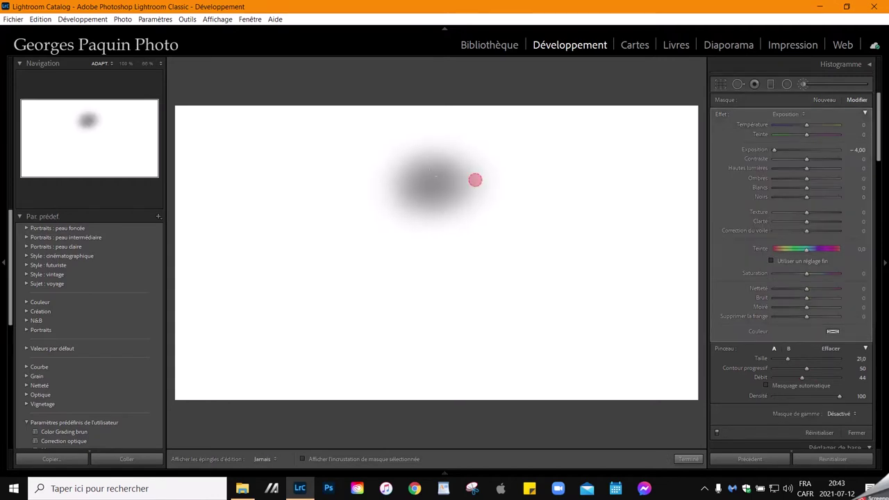
drag(496, 154, 600, 216)
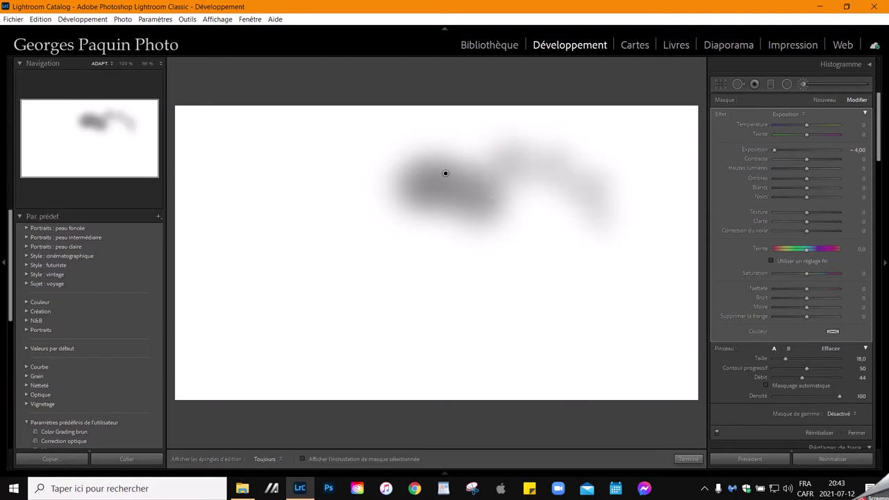
drag(378, 284, 413, 224)
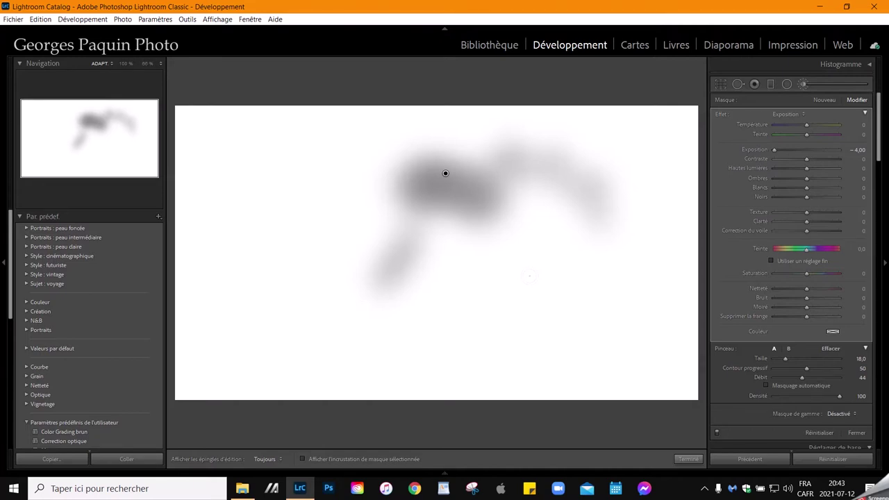
Paint dark strokes at lower right, left and upper right with flow 87, size 29
click(802, 378)
drag(804, 377, 831, 375)
key(bracketright)
key(bracketright)
key(bracketright)
key(bracketright)
key(bracketright)
drag(458, 291, 618, 270)
click(256, 190)
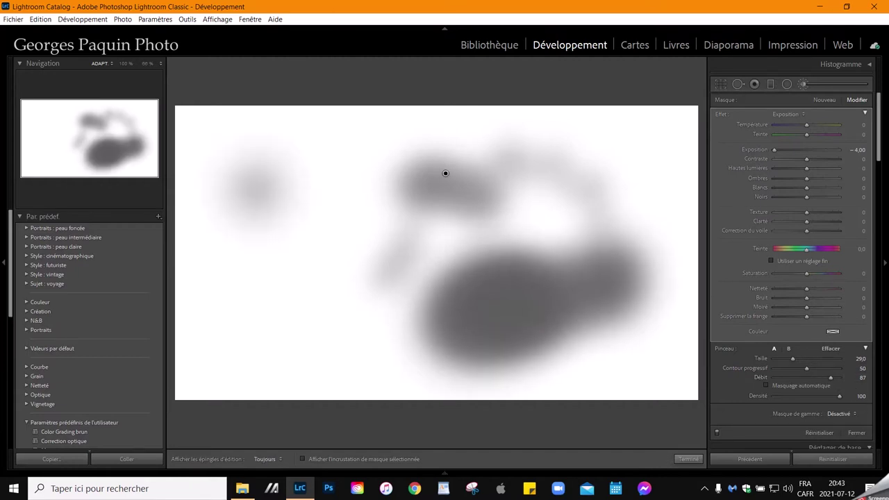
drag(254, 194, 354, 236)
key(h)
drag(635, 215, 643, 173)
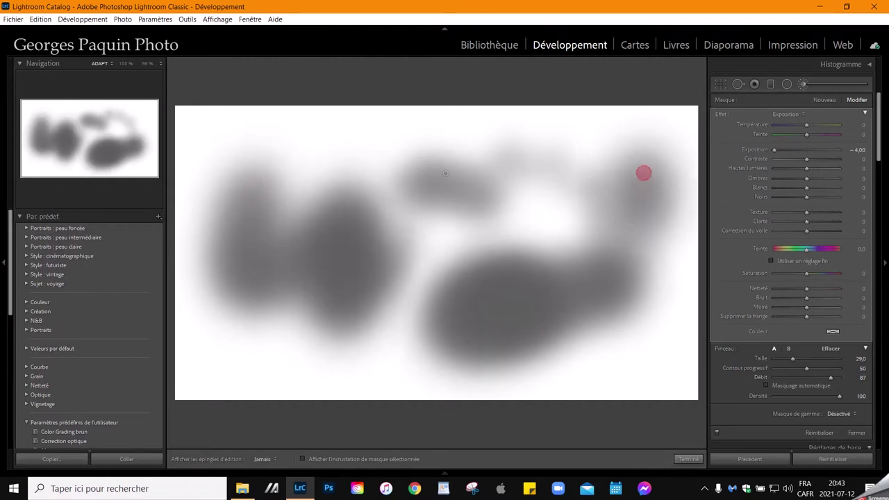
key(h)
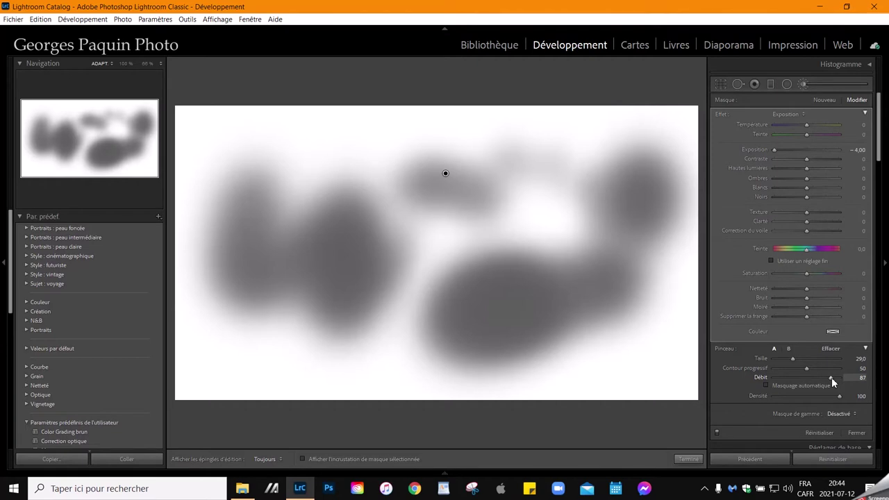
Set the brush to flow 100 and density 53, then clear all painted strokes
drag(831, 377, 818, 384)
drag(818, 379, 822, 377)
drag(823, 377, 827, 377)
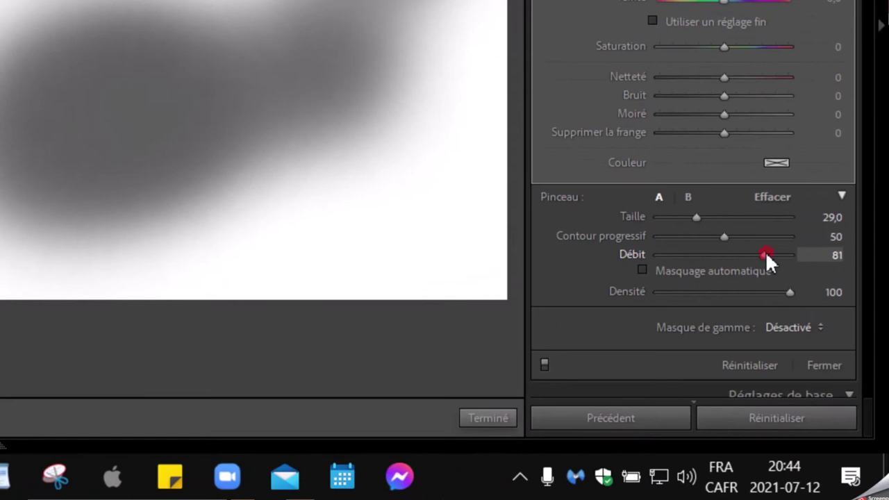
drag(827, 377, 875, 384)
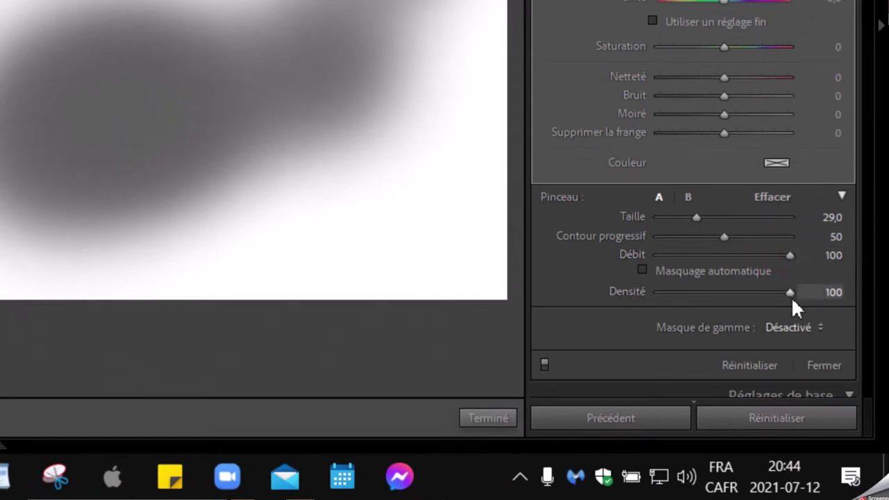
drag(791, 295, 727, 293)
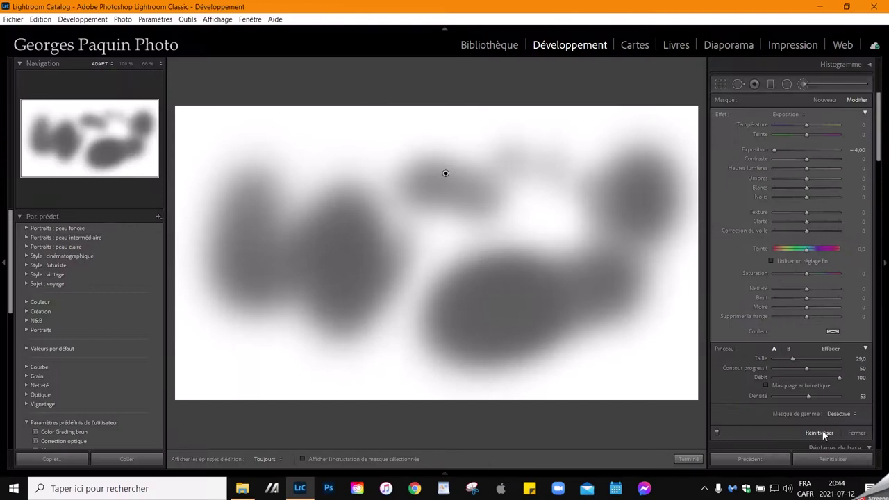
click(756, 360)
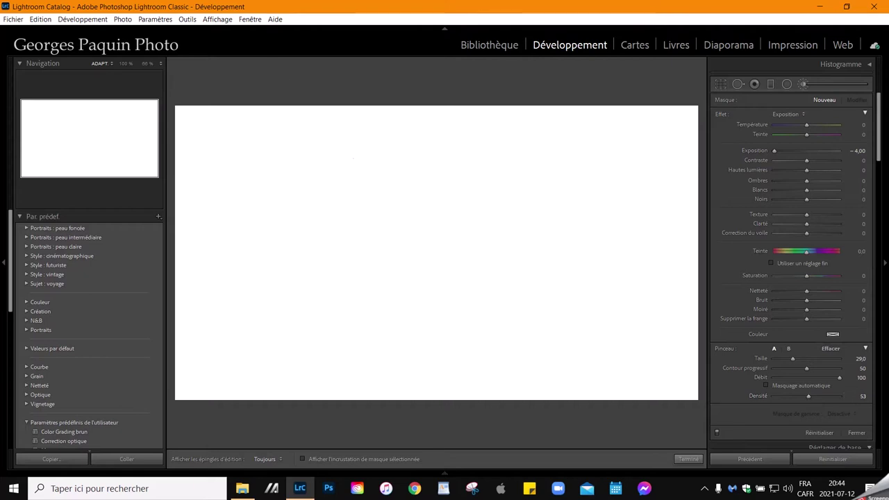
Paint soft grey and dark diagonal strokes, lightening the dark shape's upper-right end
drag(423, 178, 233, 292)
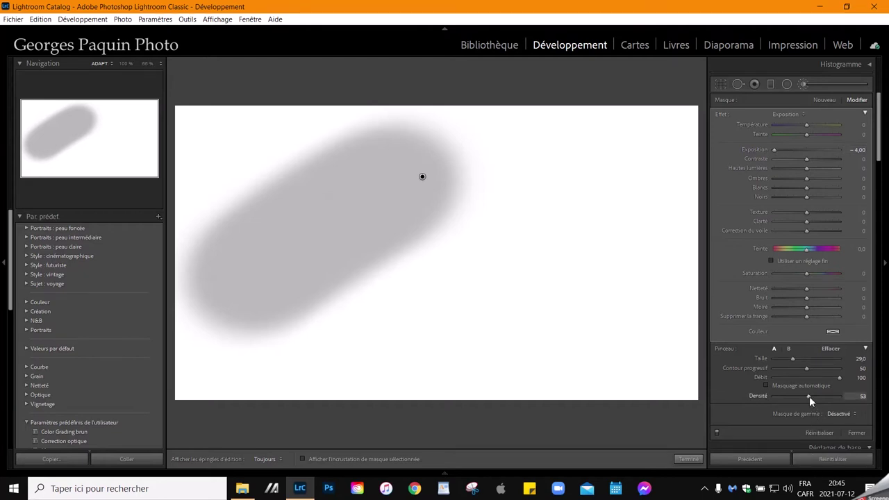
drag(809, 396, 872, 403)
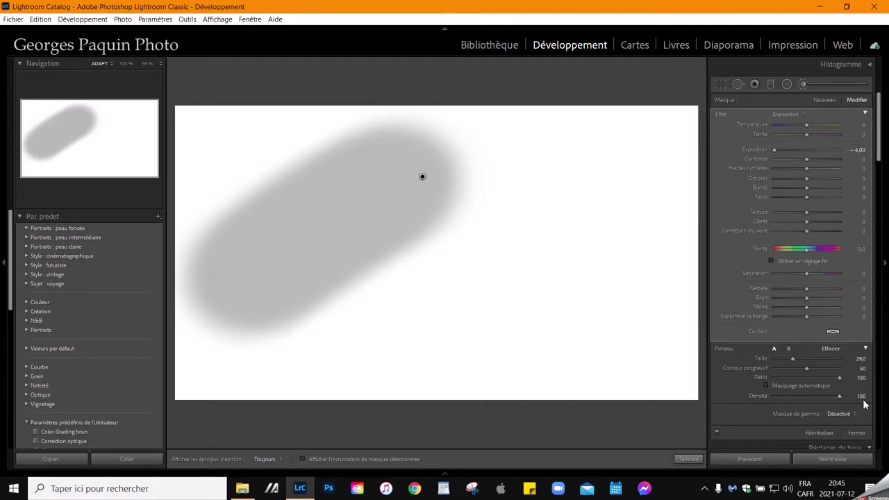
key(h)
mouse_move(587, 160)
mouse_down()
mouse_move(570, 179)
mouse_move(406, 245)
mouse_up()
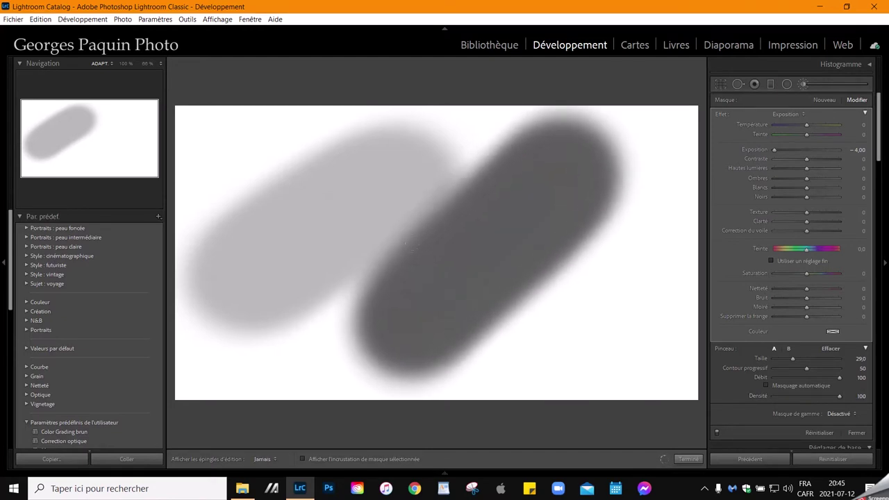
key(h)
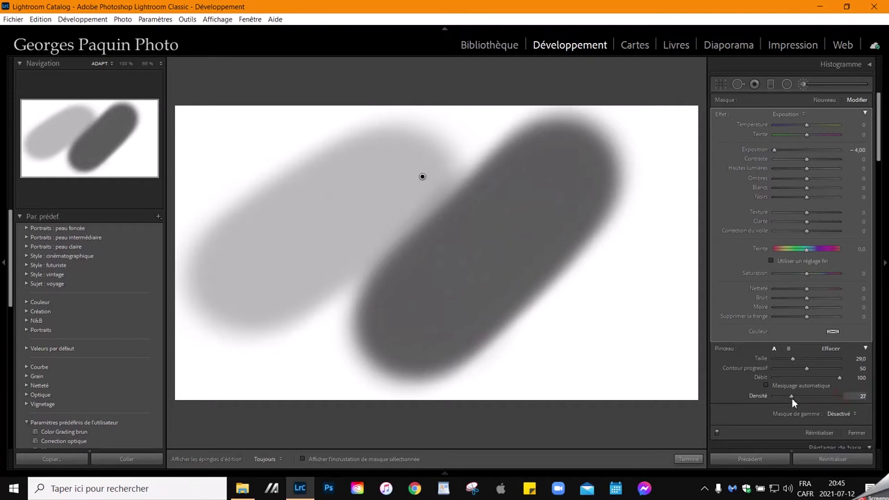
drag(632, 250, 590, 361)
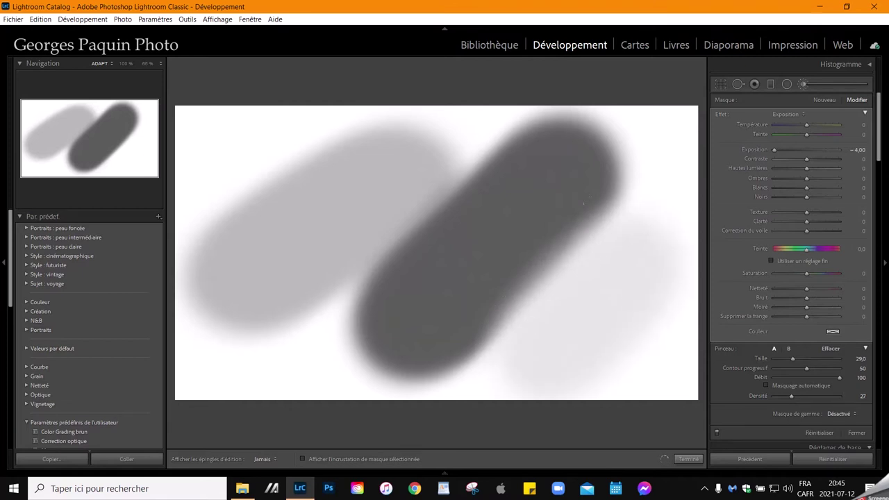
key(h)
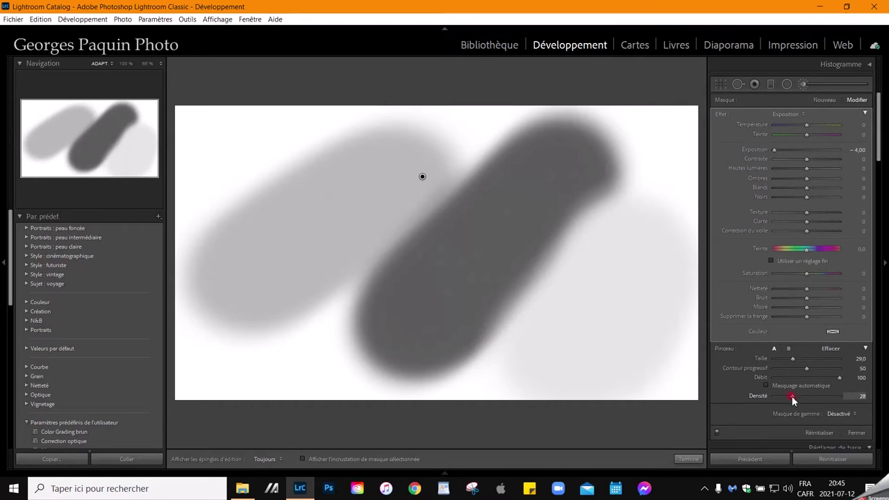
drag(649, 169, 591, 292)
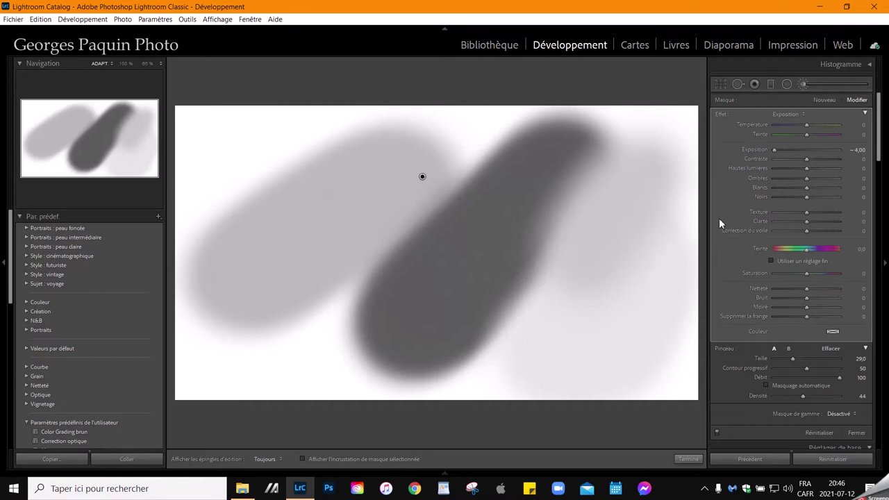
Finish the brush adjustment and open the bicycle photo from the grid
click(688, 459)
key(g)
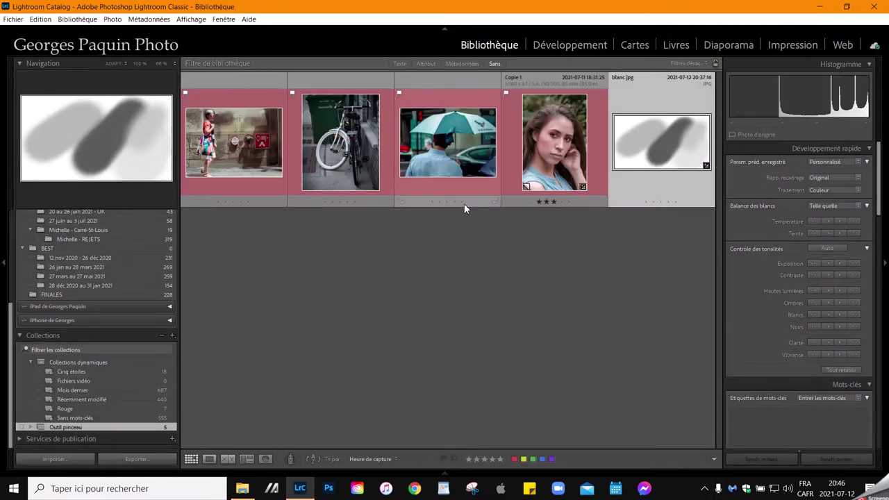
double_click(323, 166)
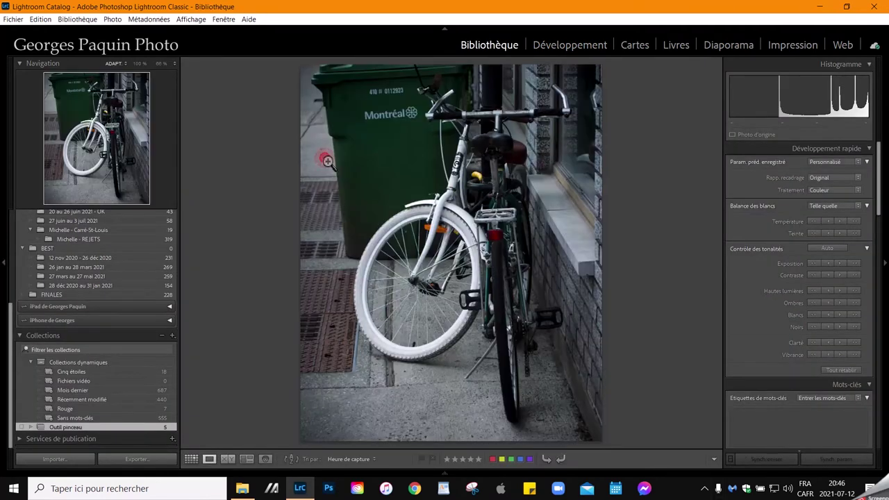
Bring the bicycle photo into Develop with the exposure brush at density 100, size 33
click(568, 45)
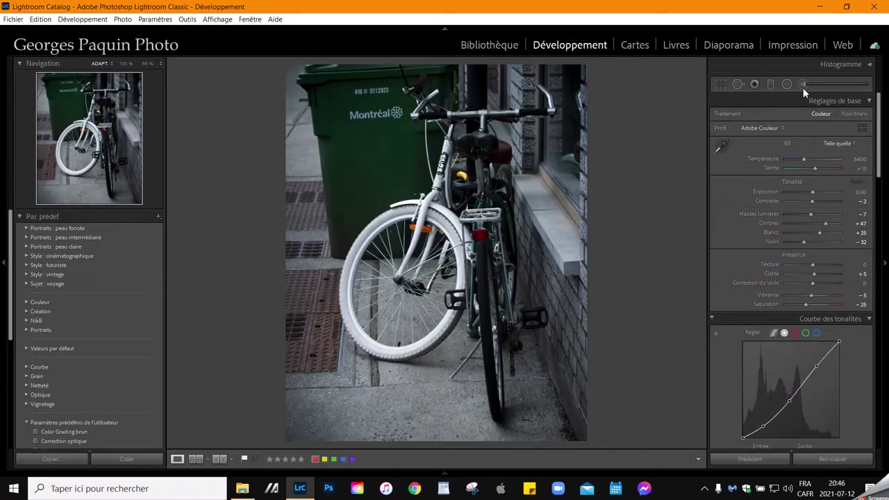
click(802, 84)
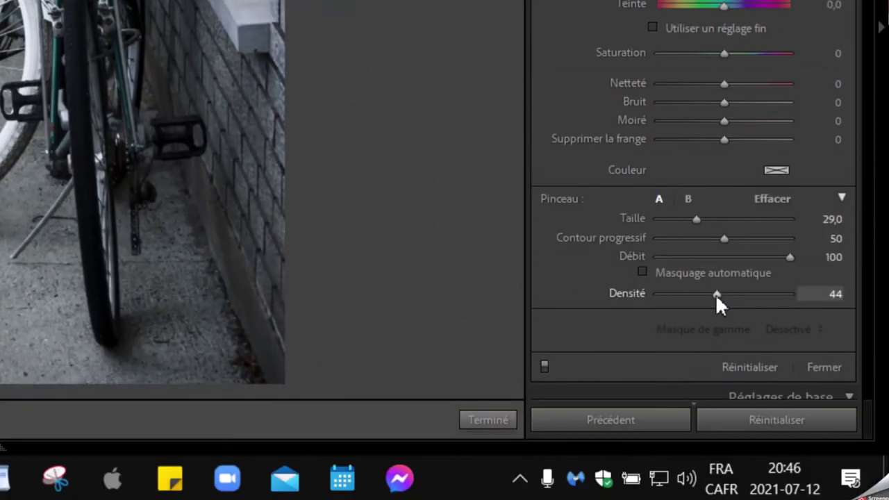
drag(716, 294, 875, 302)
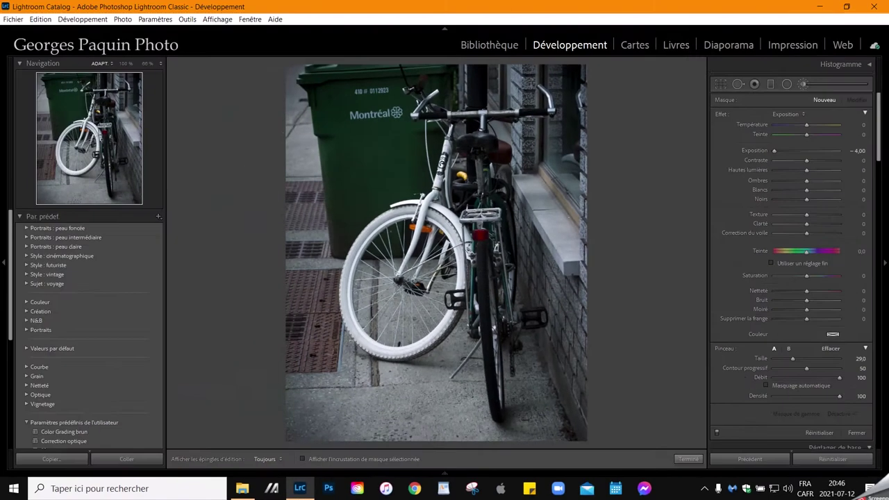
key(bracketright)
key(bracketright)
key(h)
Paint a darkening stroke over the bicycle, then undo it
mouse_move(486, 83)
mouse_down()
mouse_move(451, 208)
mouse_move(347, 389)
mouse_up()
drag(403, 375, 466, 144)
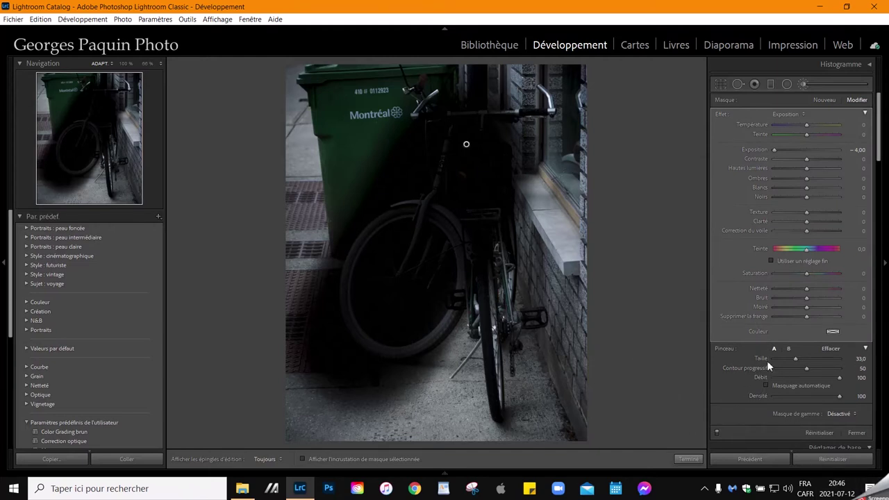
key(ctrl+z)
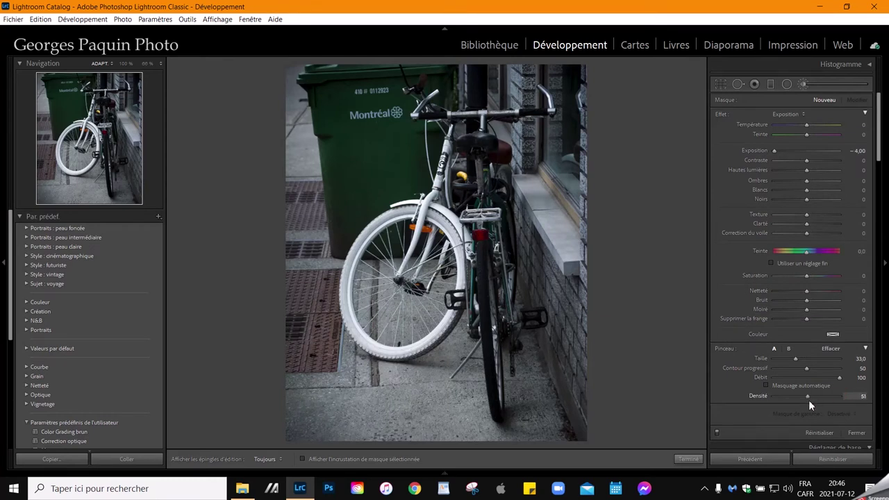
Darken the bicycle at density 51, then lower the brush density to 22
drag(808, 400, 807, 400)
drag(348, 200, 517, 97)
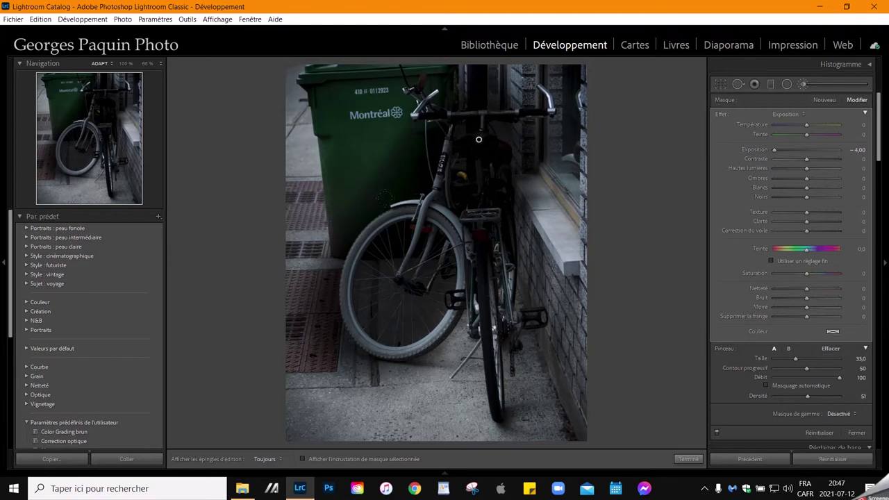
scroll(478, 139, down, 2)
scroll(478, 139, up, 2)
drag(808, 396, 788, 396)
key(h)
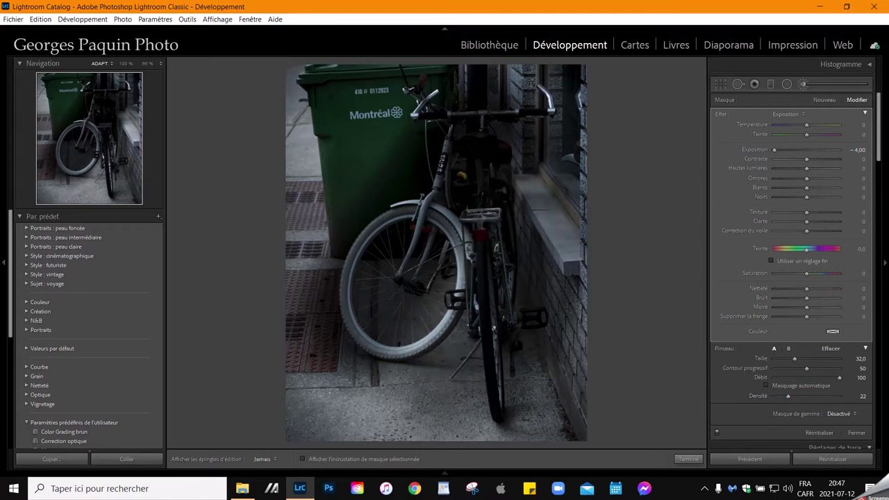
key(h)
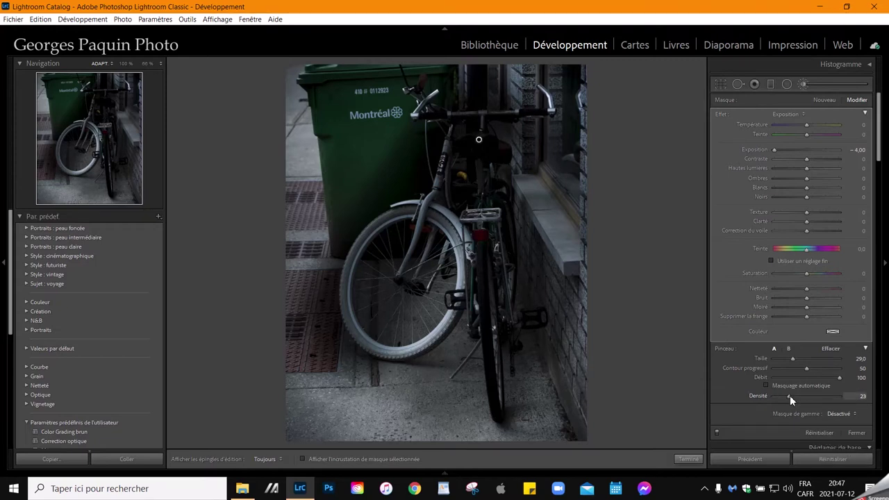
Set the brush density to 80 and enlarge the brush to size 32
drag(790, 395, 852, 397)
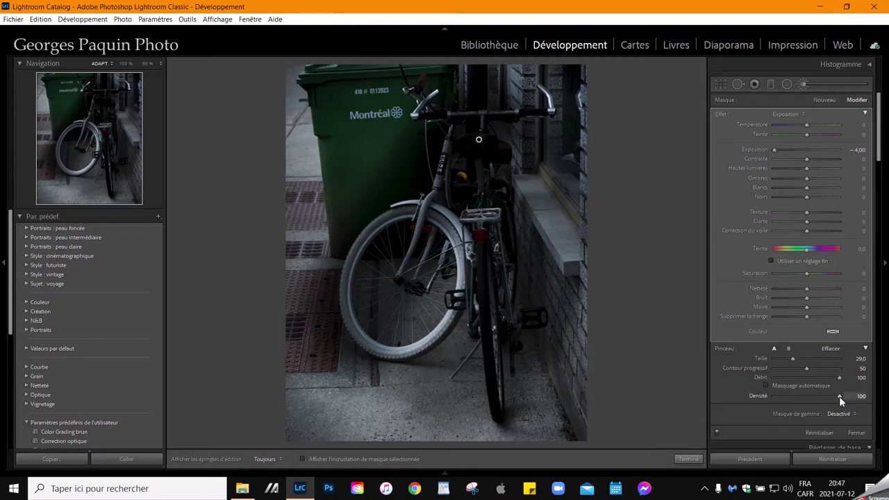
drag(839, 396, 836, 400)
key(bracketright)
Reopen blanc.jpg in Develop with the Adjustment Brush and clear all its strokes
click(688, 459)
key(g)
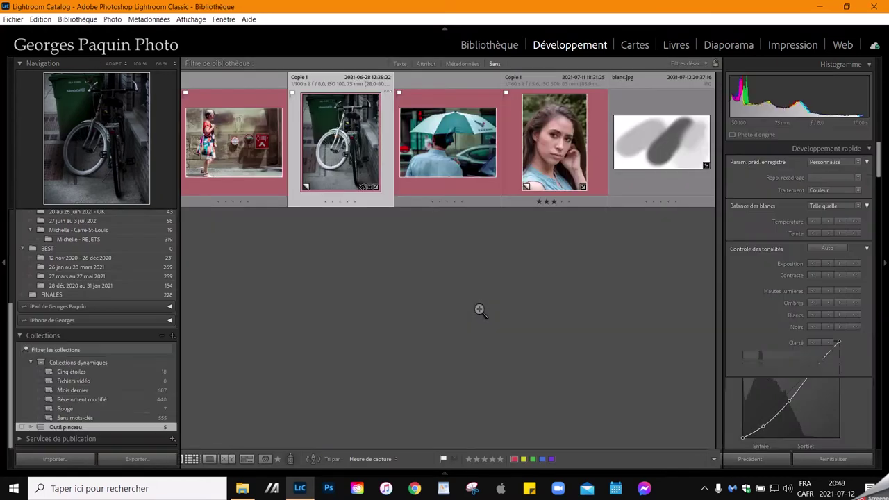
double_click(658, 144)
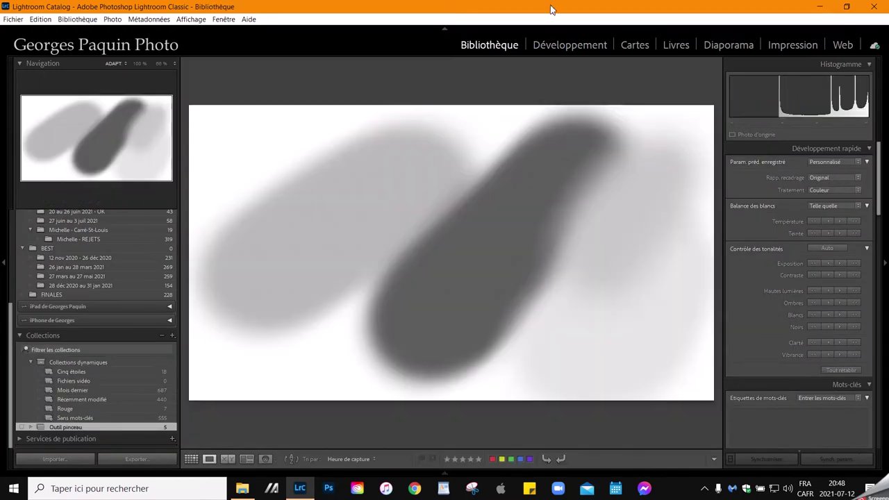
click(578, 46)
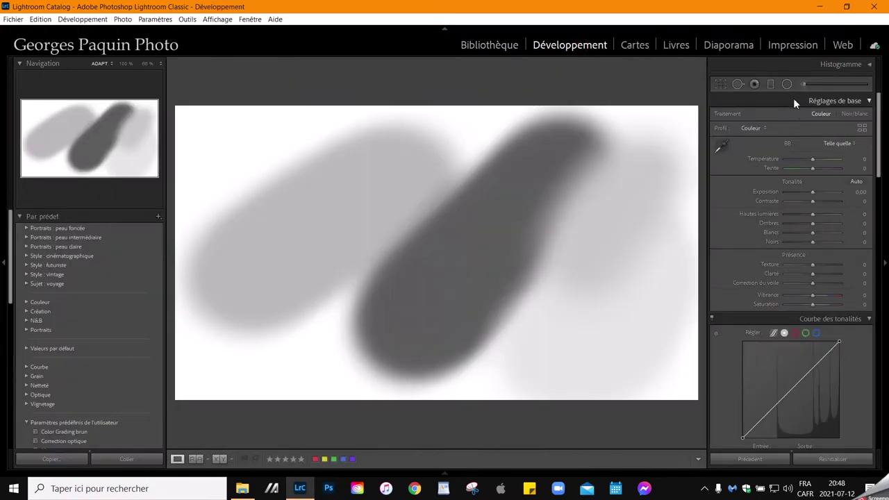
click(804, 84)
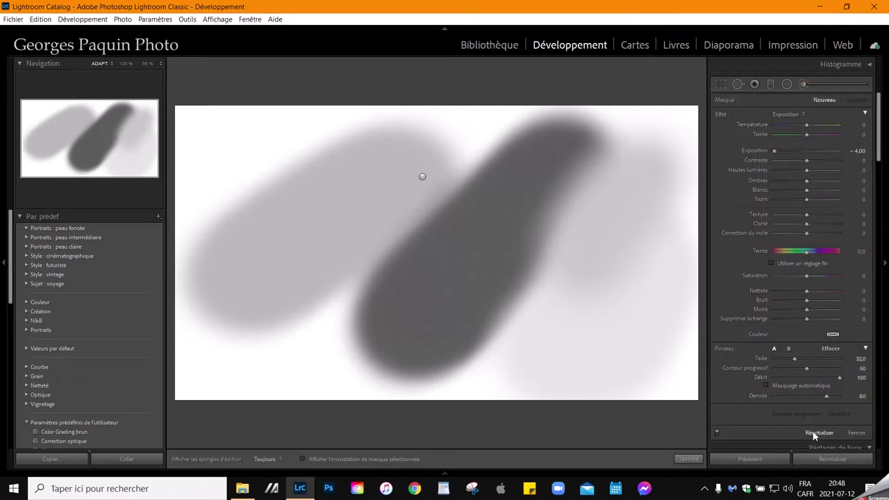
click(817, 431)
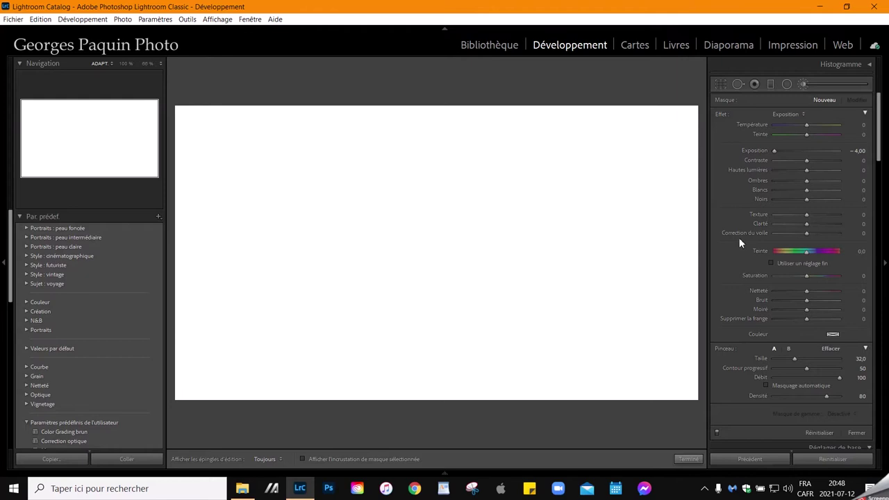
Set the brush to size 25 with no feathering and paint a hard-edged grey dab near the centre
scroll(347, 191, up, 3)
scroll(380, 175, down, 3)
key(bracketleft)
key(shift+bracketright)
key(shift+bracketleft)
key(shift+bracketright)
click(447, 205)
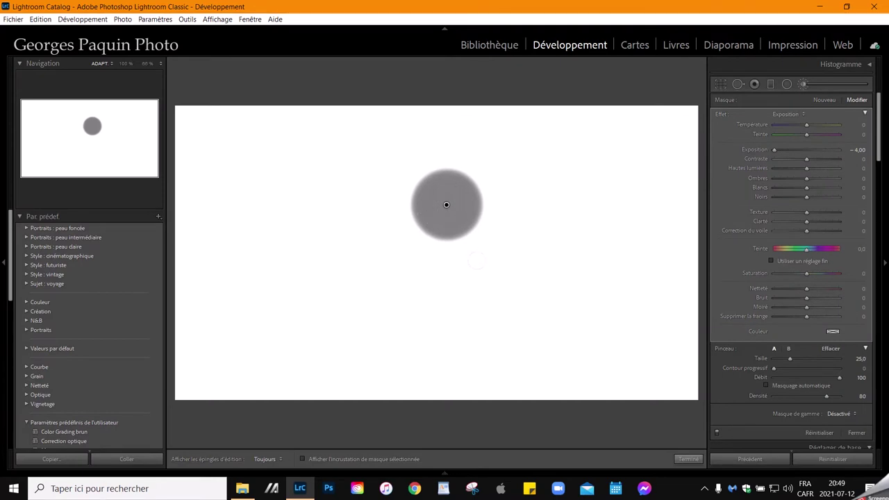
Raise feathering to 100 and paint a soft grey dab to the left, then finish the brush
key(shift+bracketright)
key(shift+bracketright)
key(bracketright)
click(296, 219)
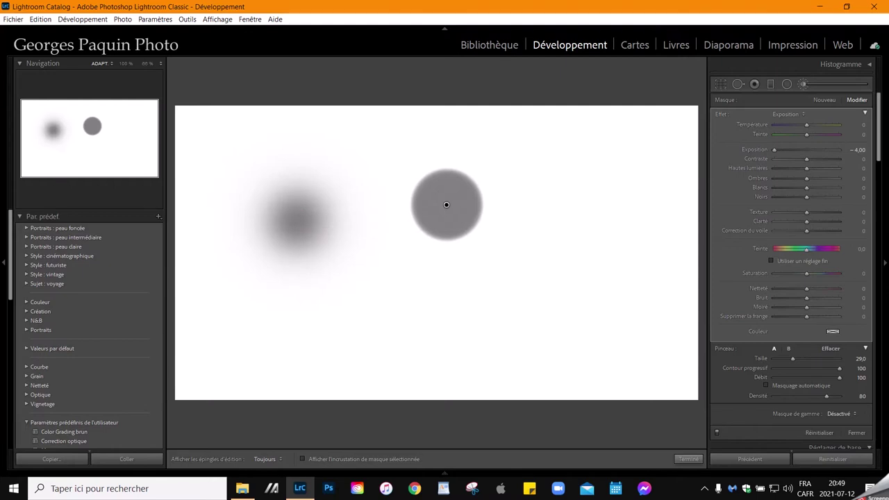
key(bracketright)
key(bracketright)
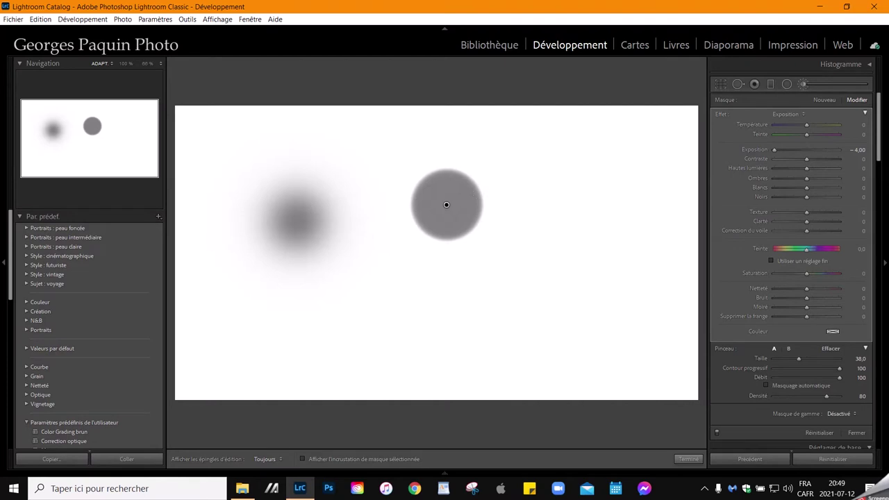
scroll(446, 204, down, 2)
scroll(446, 204, down, 2)
click(688, 459)
Open the photo of the woman walking past the stone wall in Develop
key(g)
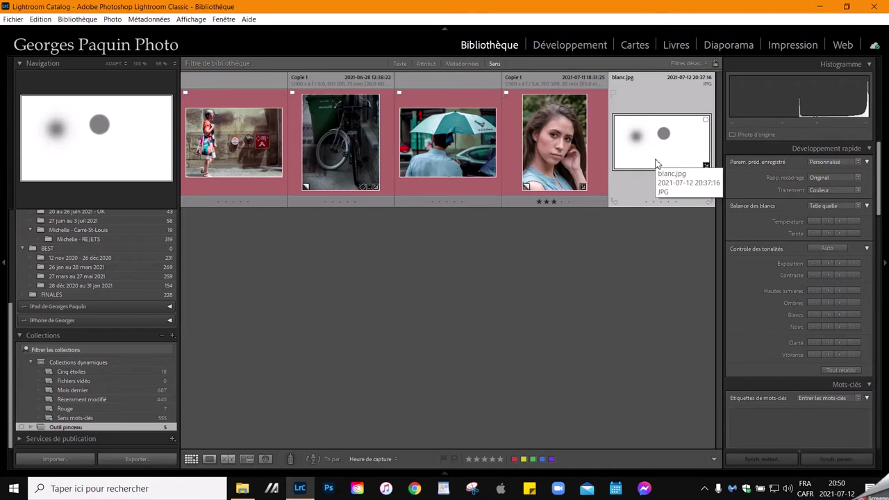
double_click(221, 156)
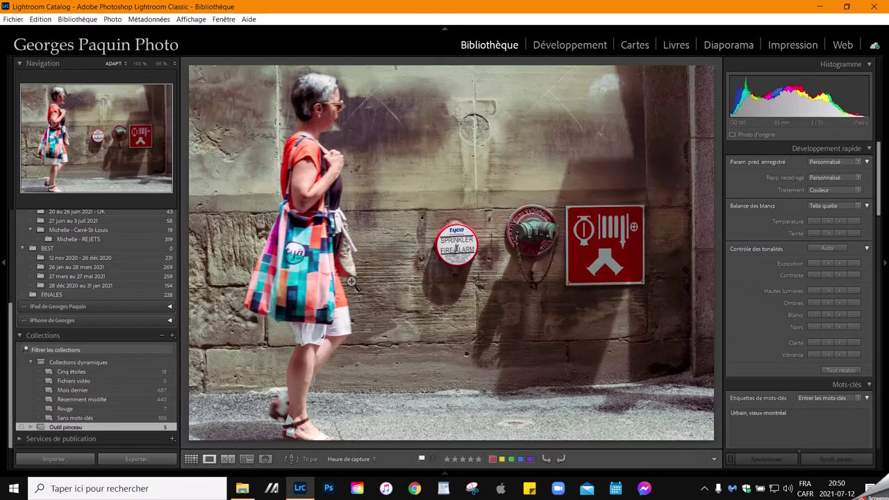
click(567, 43)
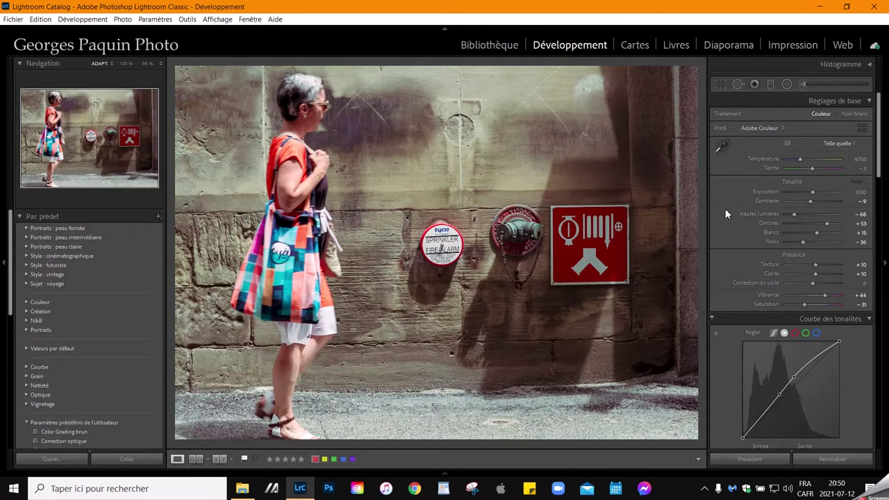
Review the photo's existing Tone Curve and Color Grading settings in the right panel
scroll(725, 208, down, 5)
scroll(726, 213, up, 5)
scroll(722, 224, down, 3)
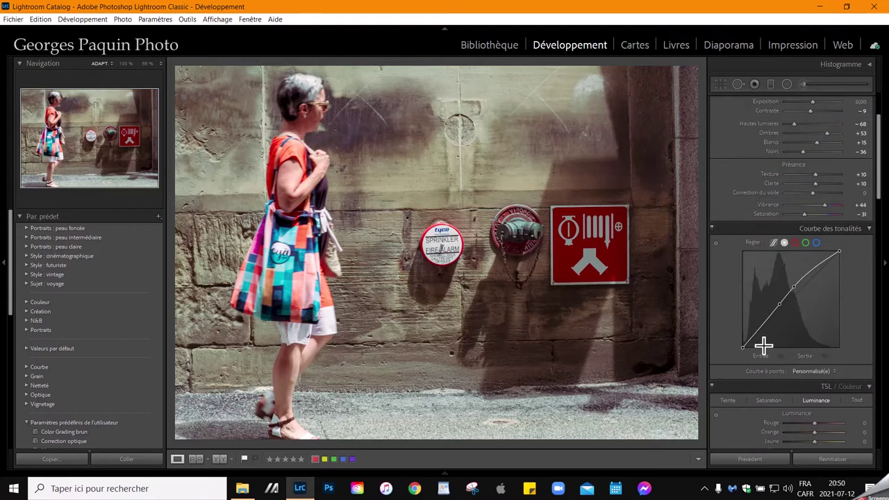
scroll(740, 256, down, 5)
scroll(759, 377, down, 3)
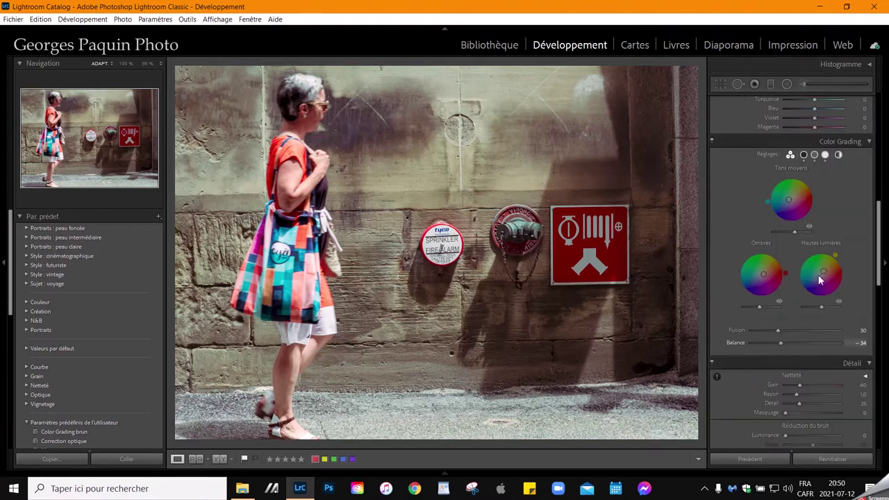
scroll(744, 204, up, 10)
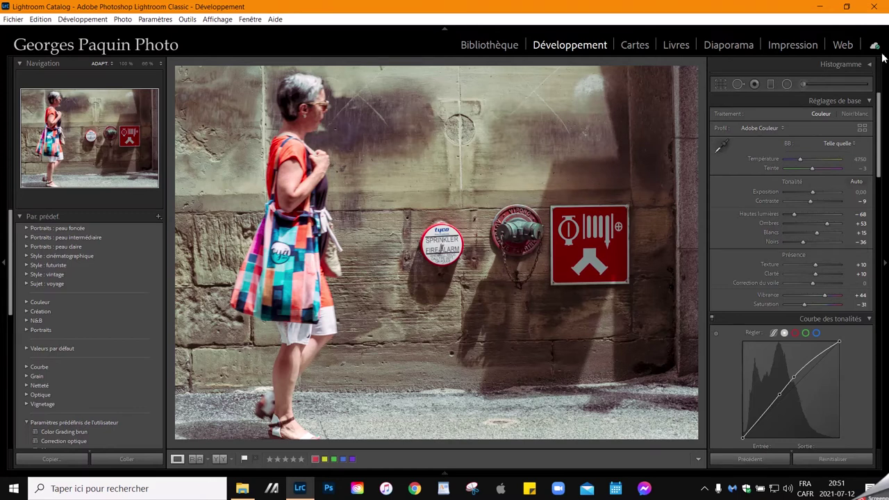
Start an adjustment brush with density 85, flow 84 and size 20
click(803, 85)
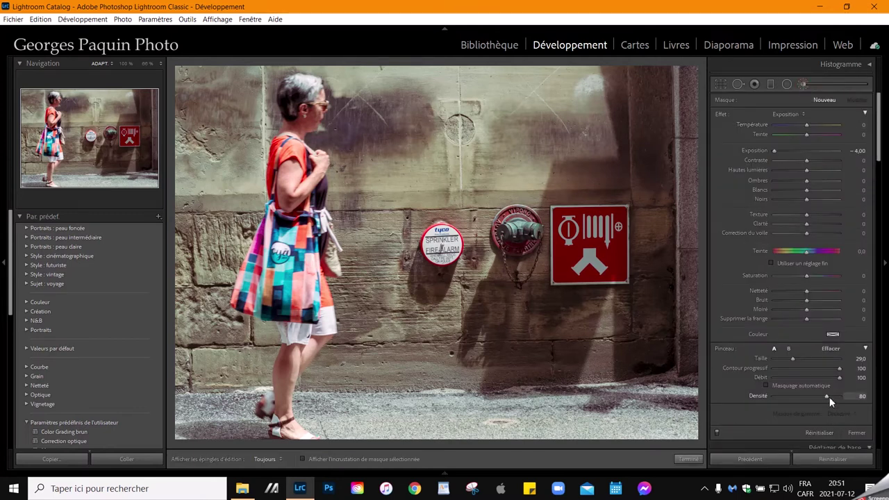
drag(827, 396, 830, 396)
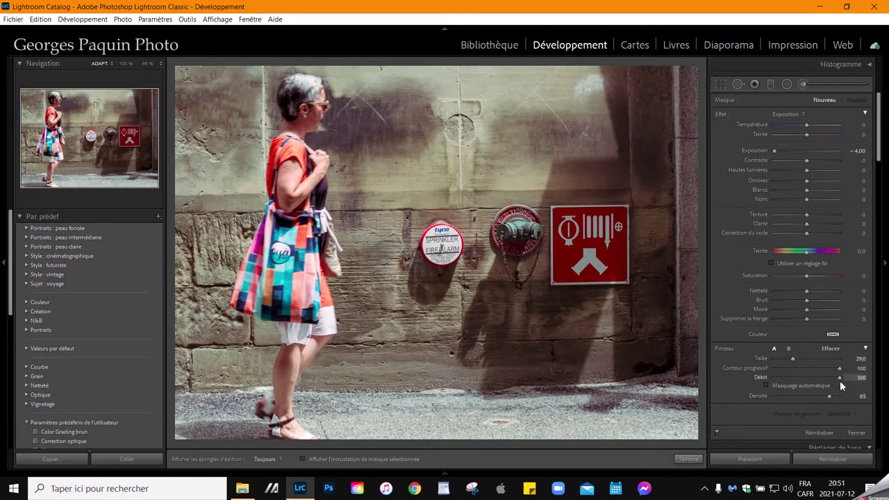
drag(839, 379, 828, 385)
key(bracketleft)
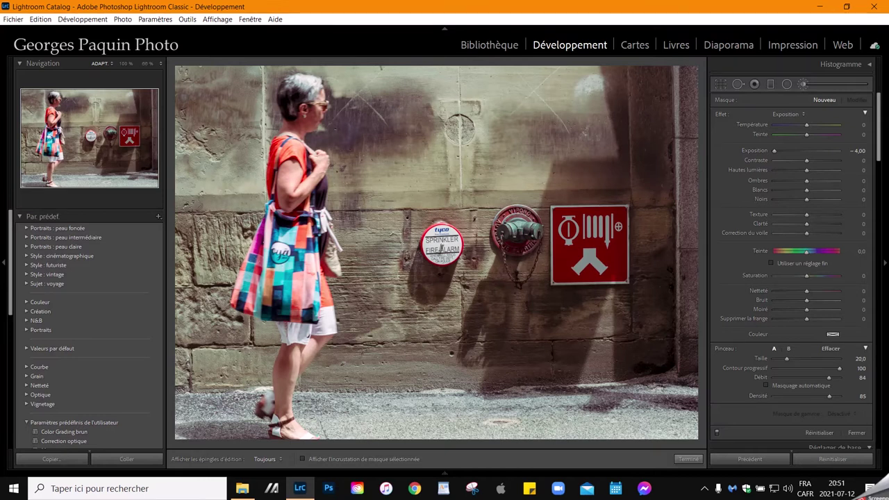
Apply the Hautes lumières brush effect, lower highlights and whites, and enlarge the brush
click(790, 115)
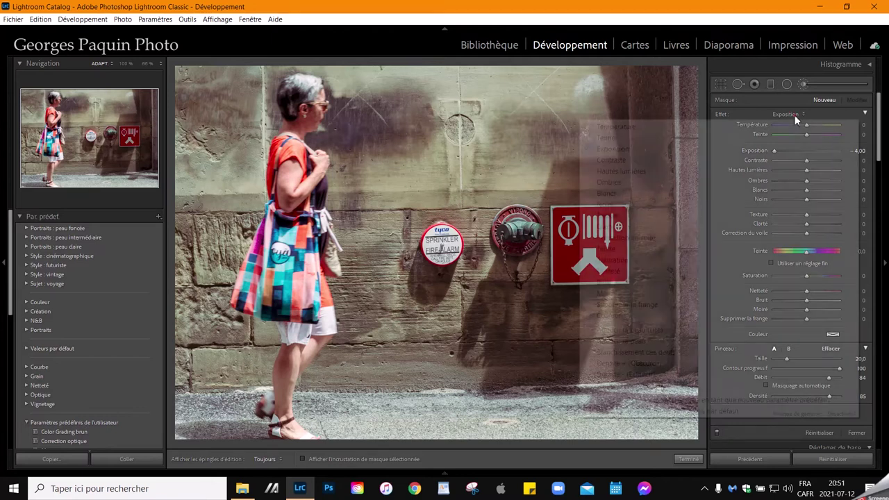
click(618, 172)
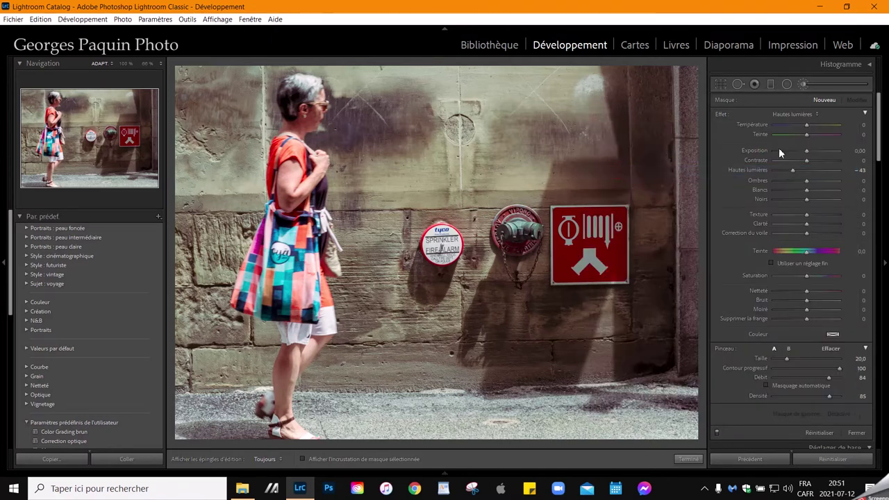
click(792, 171)
drag(793, 170, 786, 171)
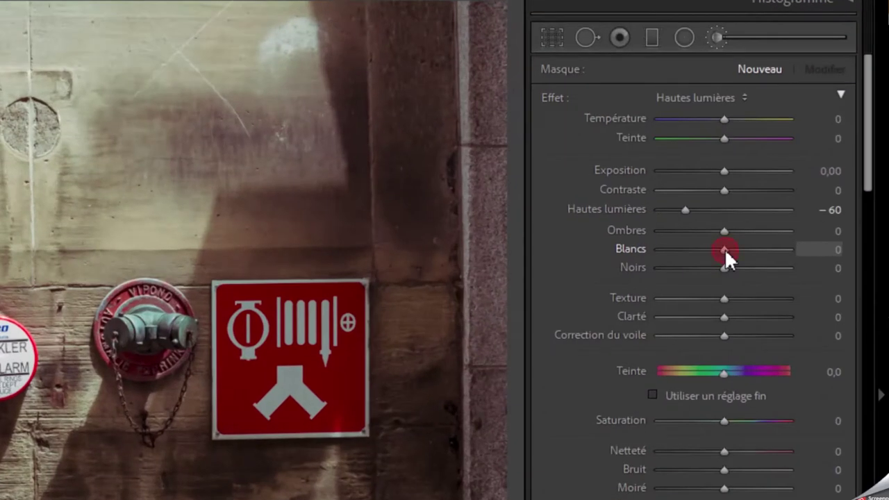
drag(724, 248, 715, 257)
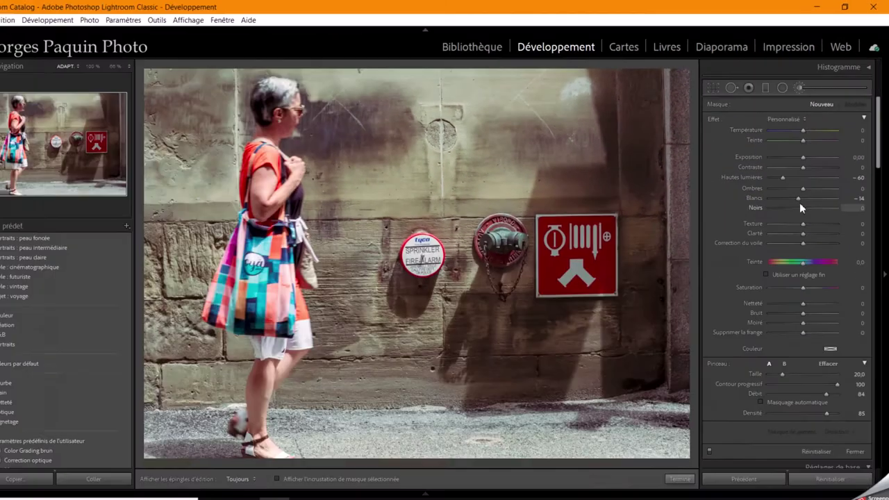
key(bracketright)
key(h)
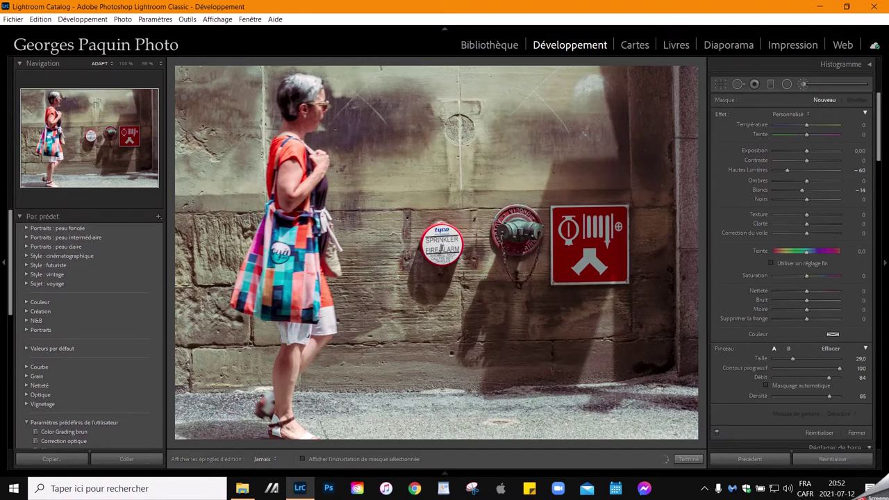
Paint over the woman and her bag, then set whites −30 and contrast +10
click(518, 340)
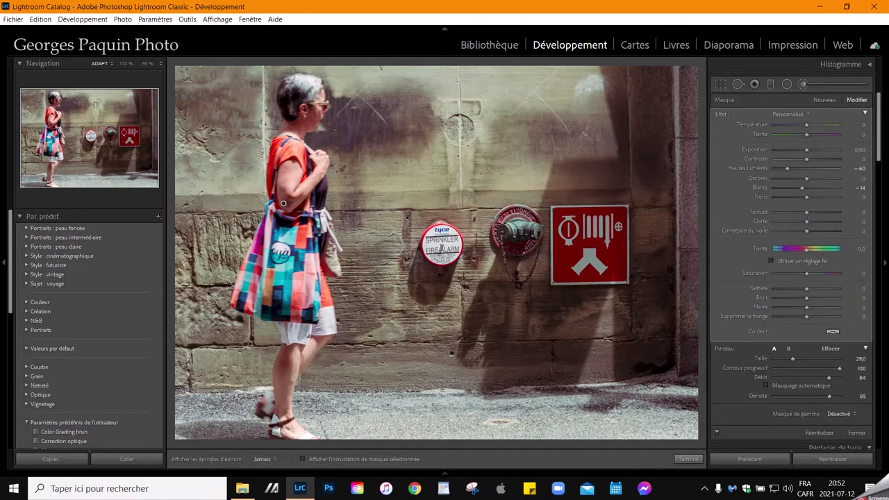
mouse_move(800, 187)
mouse_down()
mouse_move(782, 170)
mouse_move(806, 150)
mouse_up()
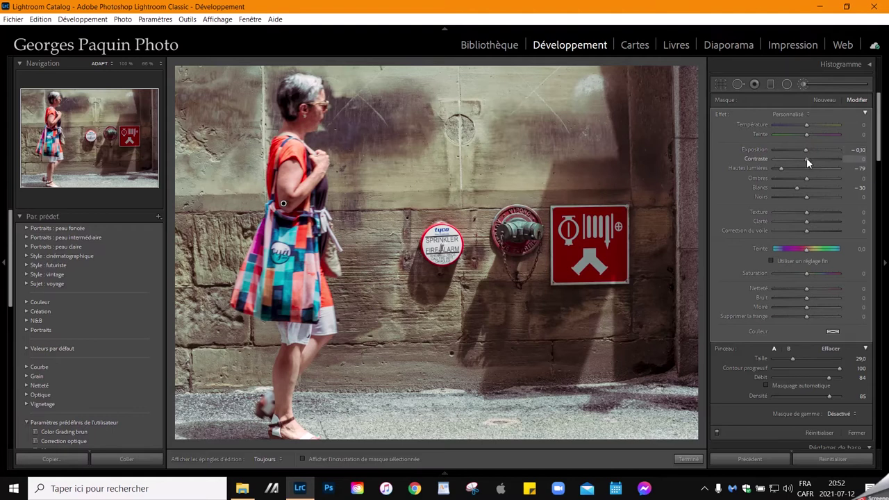
drag(808, 161, 809, 162)
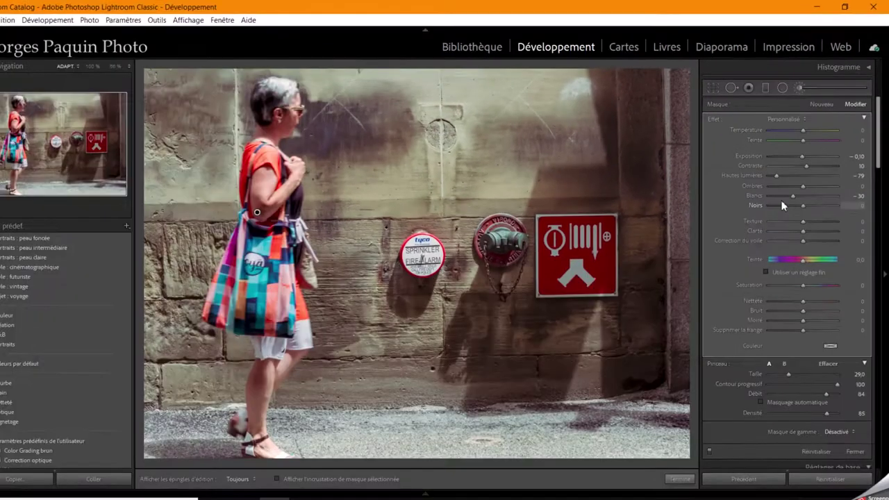
scroll(283, 203, down, 3)
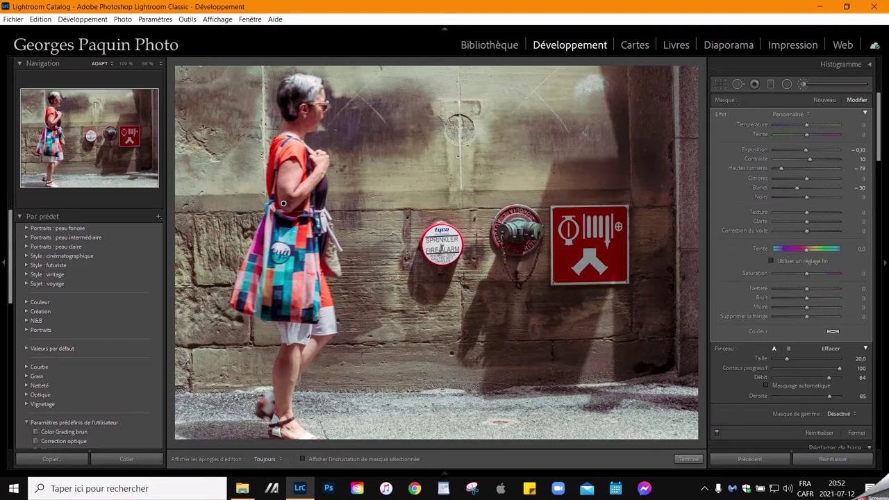
Show the selected mask overlay to check the woman's coverage, then hide it
click(389, 462)
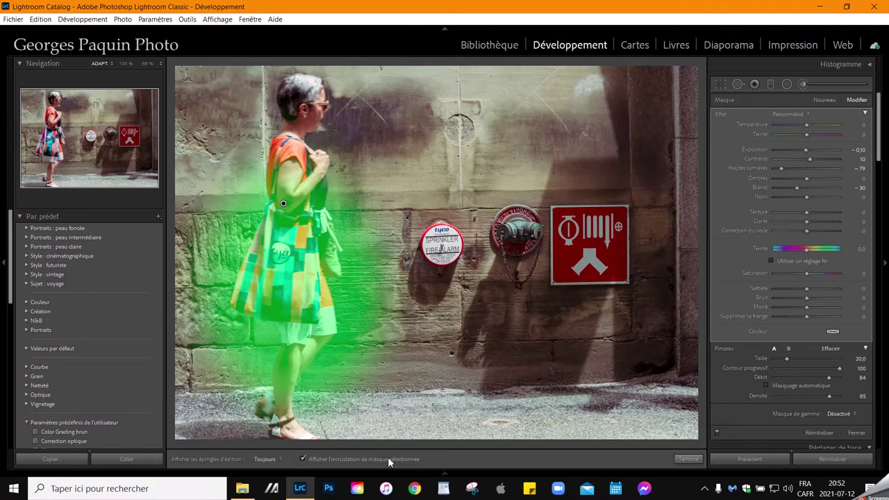
scroll(284, 203, down, 3)
scroll(283, 203, up, 4)
key(bracketright)
key(bracketright)
click(387, 460)
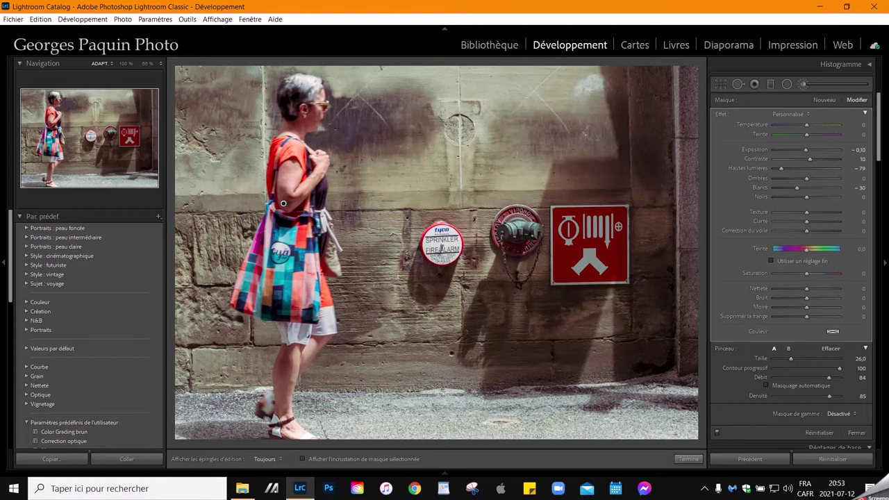
Fine-tune the brush size, toggle the edit pins, and finish the brush adjustment
key(bracketleft)
key(bracketleft)
key(bracketleft)
key(bracketleft)
key(bracketleft)
key(bracketright)
scroll(631, 254, down, 4)
scroll(283, 203, up, 5)
key(h)
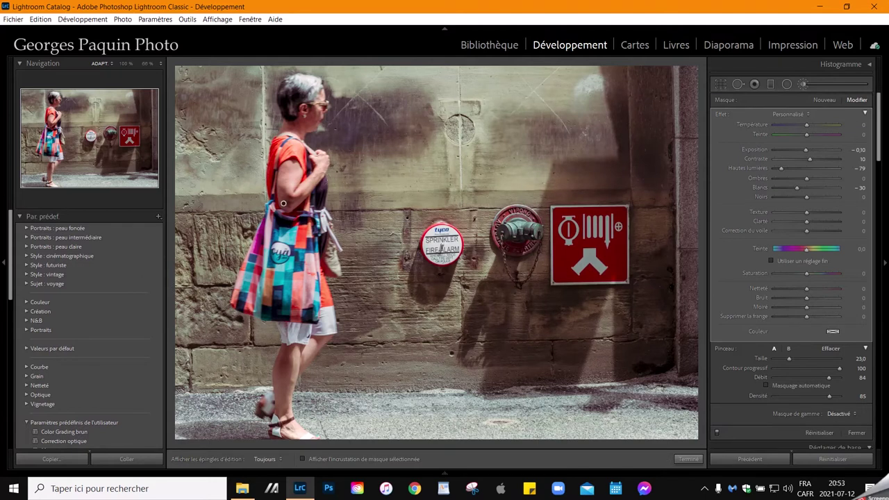
key(h)
scroll(429, 275, down, 1)
click(688, 459)
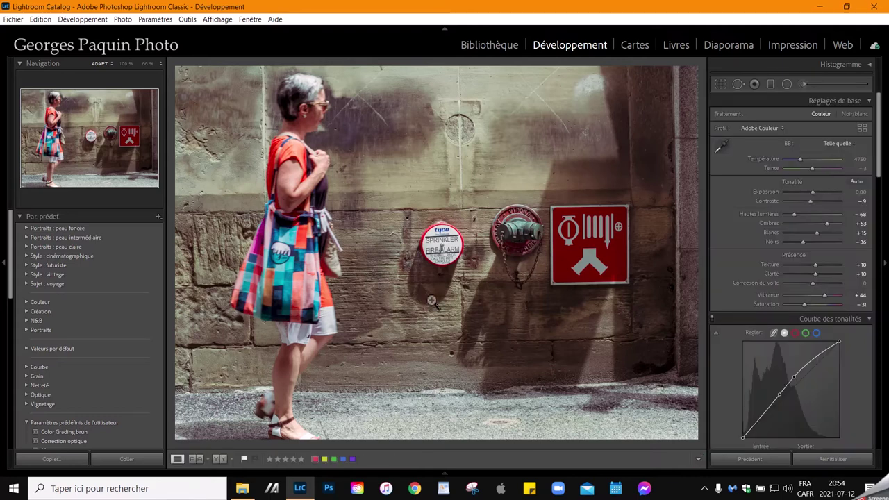
Open the bicycle photo by the green Montréal bin in Develop from the Library grid
key(g)
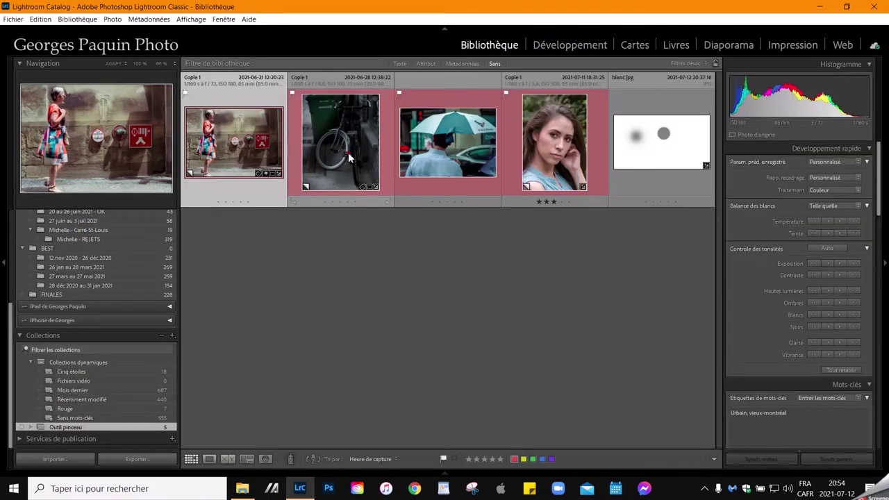
double_click(354, 151)
click(577, 45)
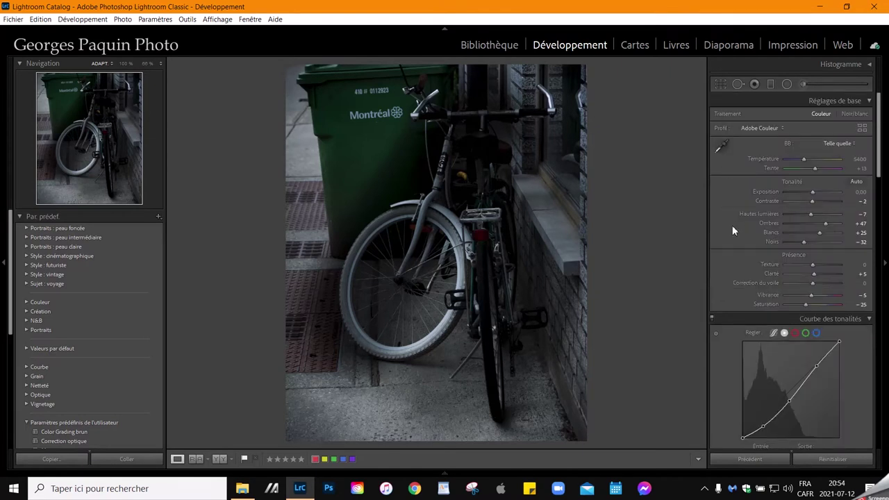
Reset the bicycle photo's existing adjustment brush edits
click(802, 84)
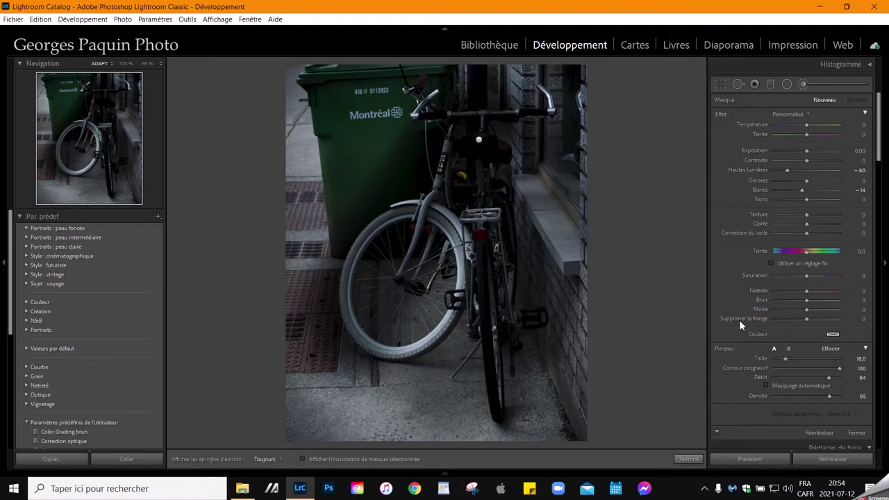
scroll(725, 208, down, 3)
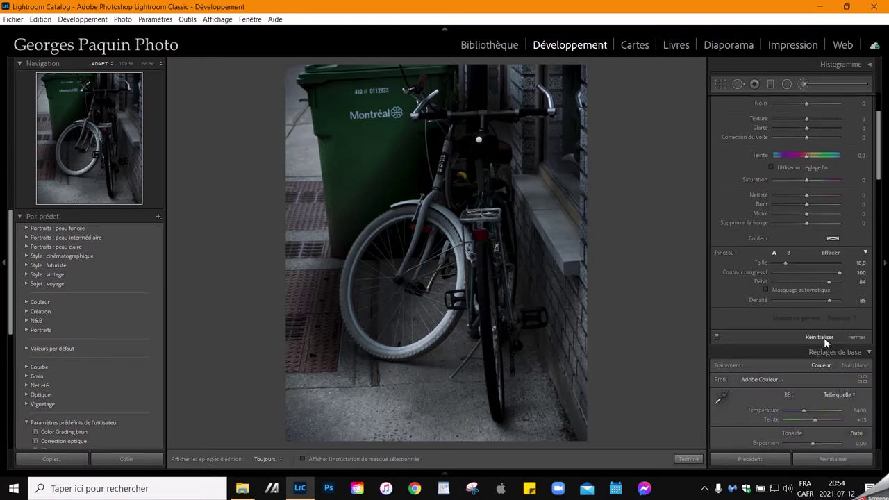
scroll(739, 312, up, 3)
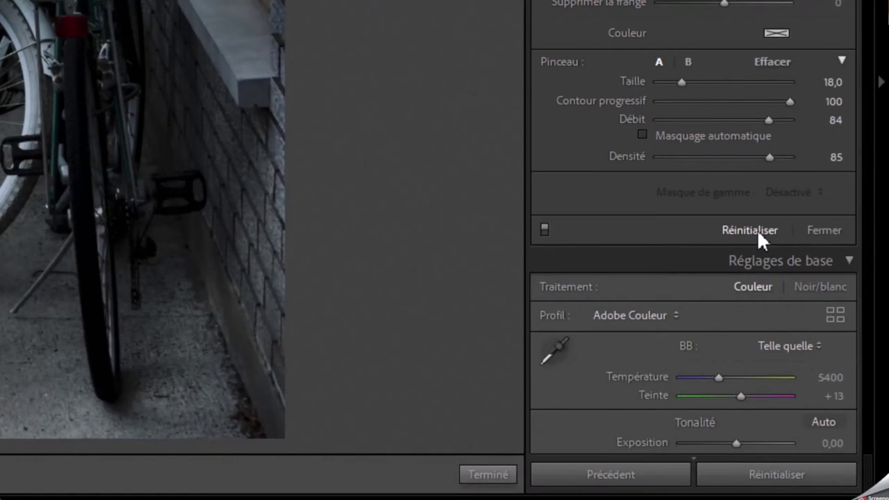
click(757, 232)
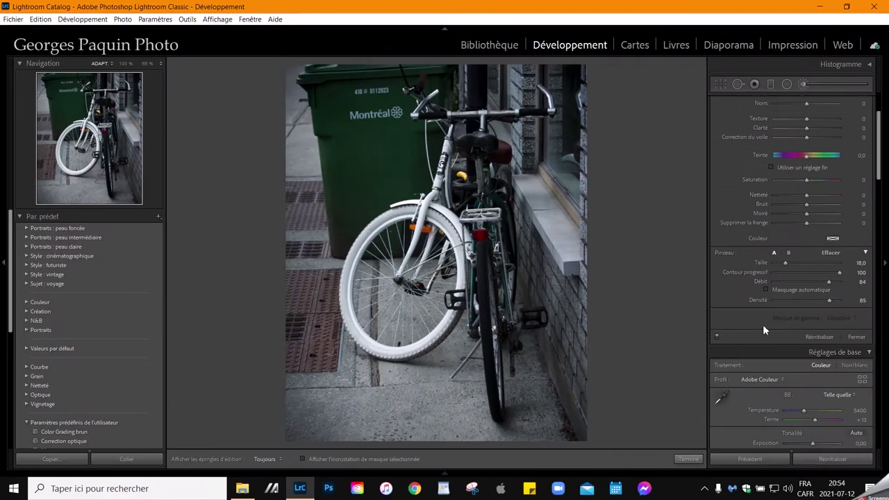
Set the brush to feather 70 and size 17
scroll(762, 324, up, 3)
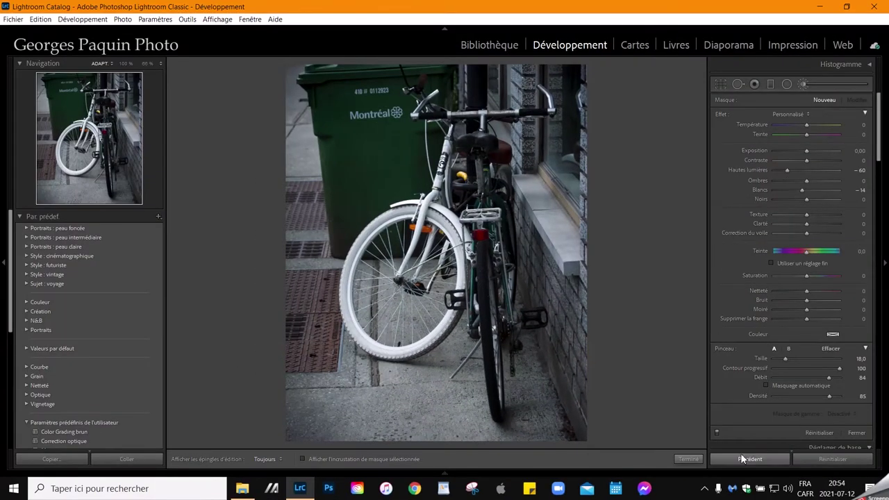
scroll(373, 182, up, 3)
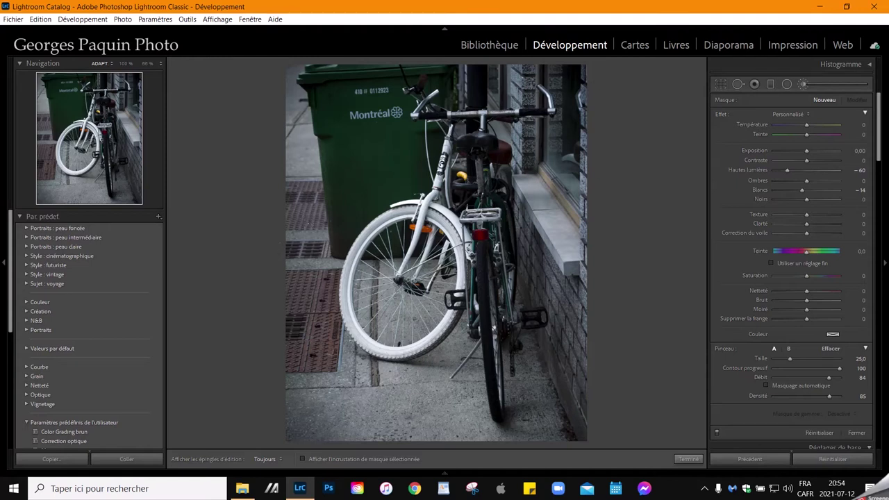
scroll(372, 204, down, 2)
shift+scroll(400, 197, down, 3)
key(bracketleft)
key(bracketleft)
Choose the Hautes lumières brush effect with highlights −70 and whites −21
click(790, 114)
click(622, 185)
drag(786, 170, 782, 172)
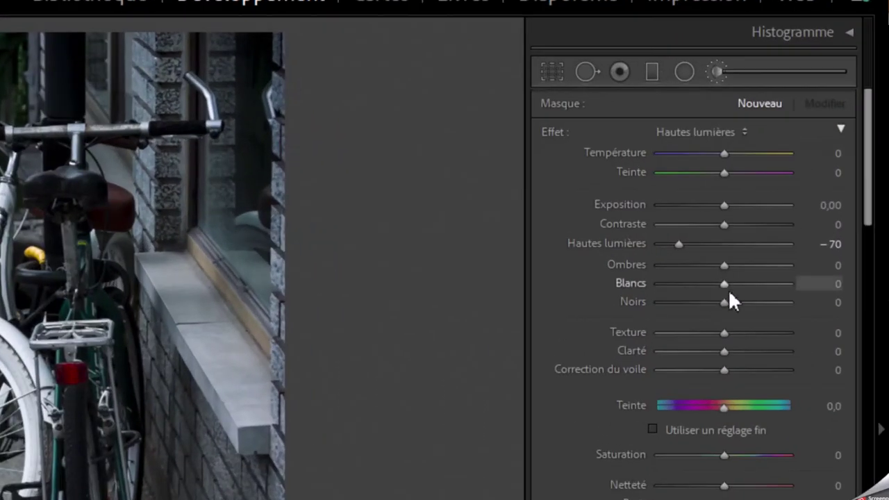
drag(724, 287, 714, 305)
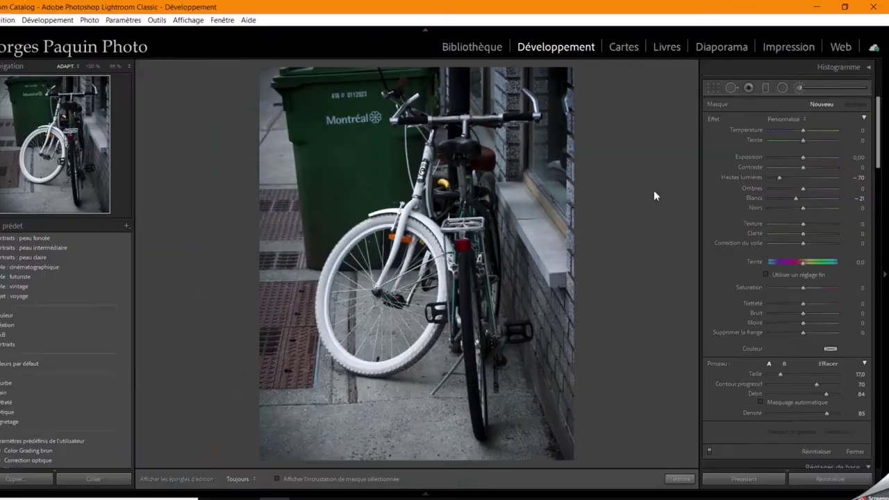
scroll(300, 206, up, 5)
key(h)
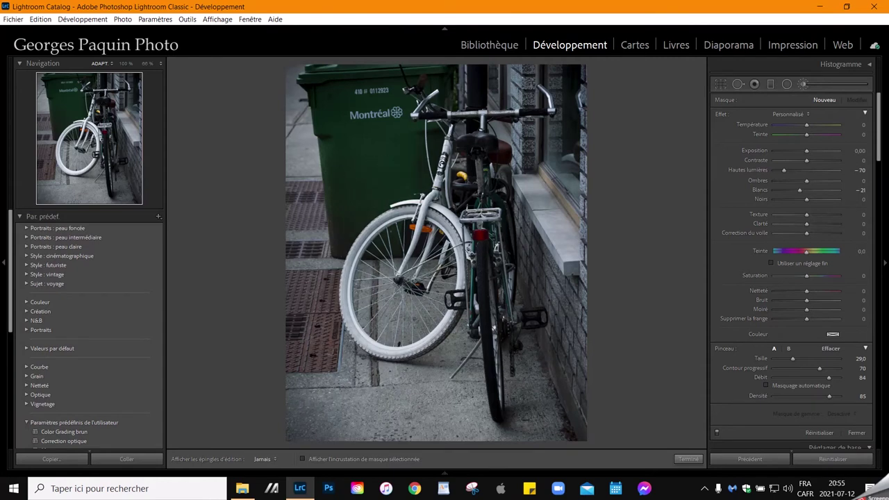
Paint over the white bicycle and check the mask with the overlay on, then off
drag(363, 166, 436, 181)
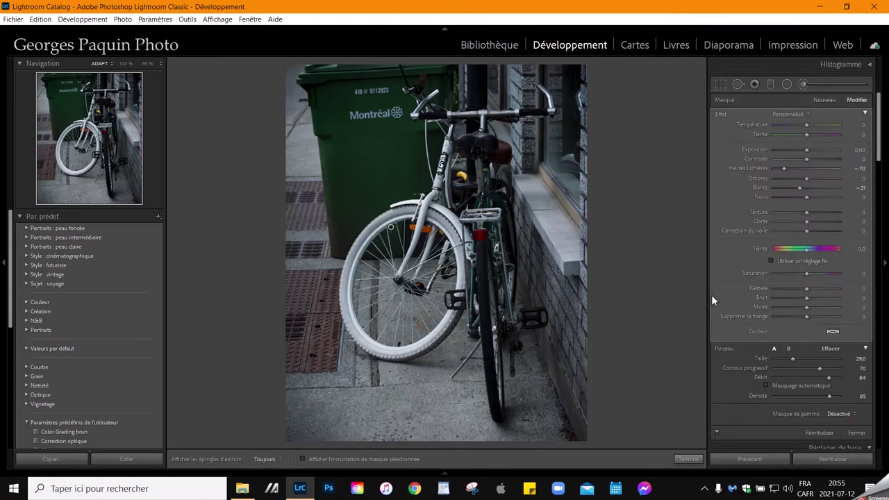
click(415, 460)
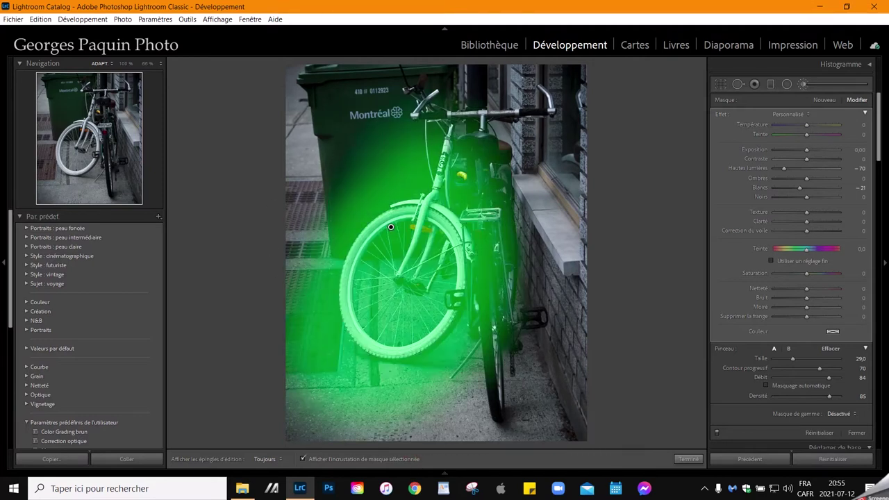
scroll(391, 227, down, 2)
scroll(390, 226, down, 2)
scroll(390, 226, down, 2)
scroll(440, 136, down, 2)
scroll(403, 178, up, 3)
scroll(390, 226, up, 2)
click(408, 459)
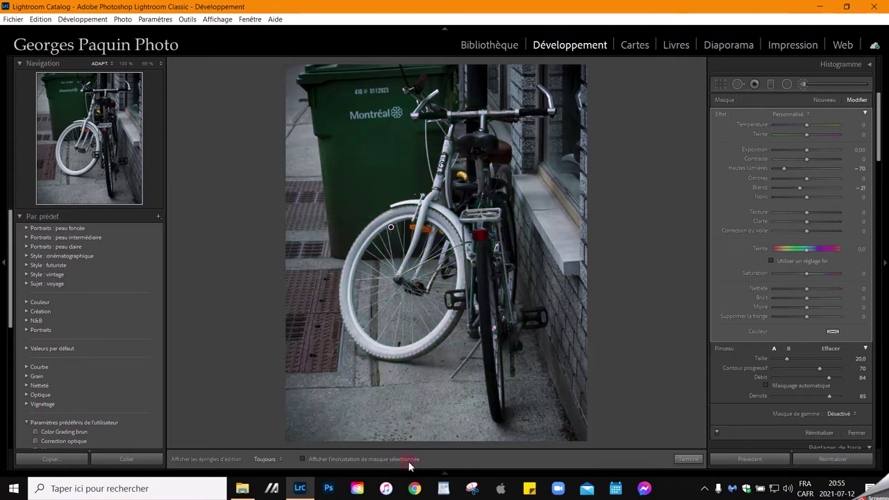
Ease the mask's highlights to −49 and set the brush size to 16
drag(785, 170, 791, 164)
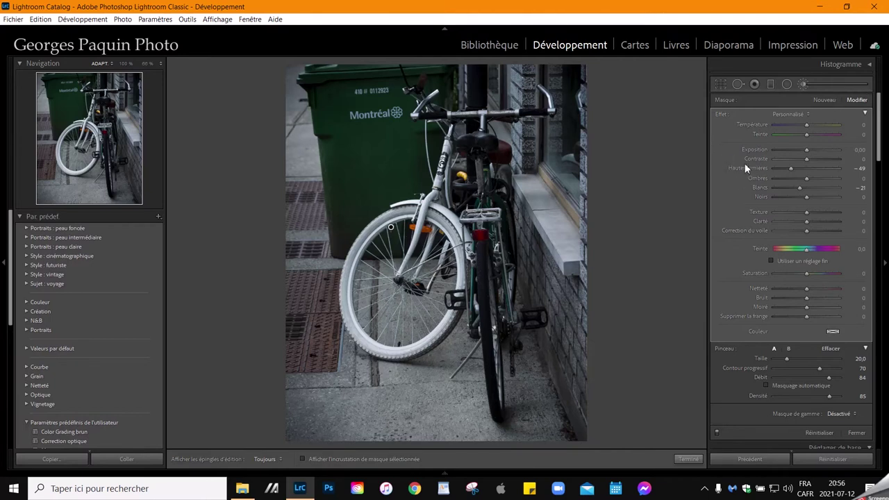
key(bracketleft)
key(bracketleft)
key(bracketleft)
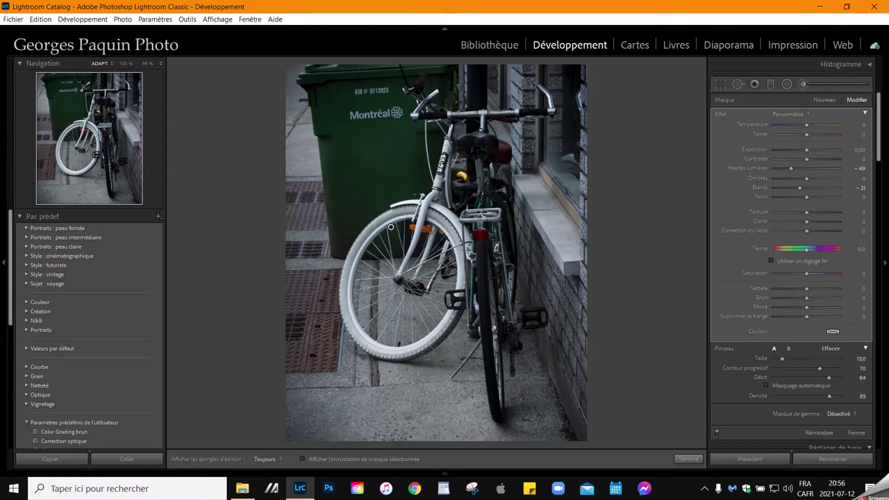
key(bracketleft)
key(bracketright)
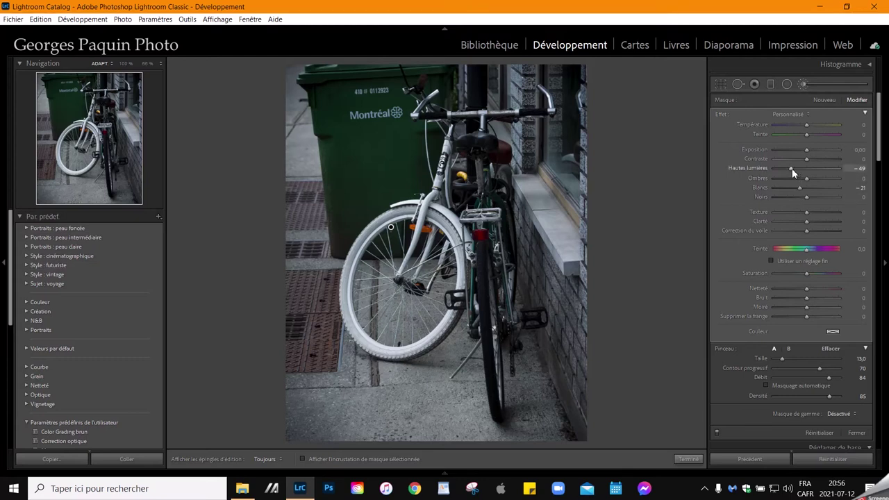
key(bracketleft)
key(bracketright)
key(bracketright)
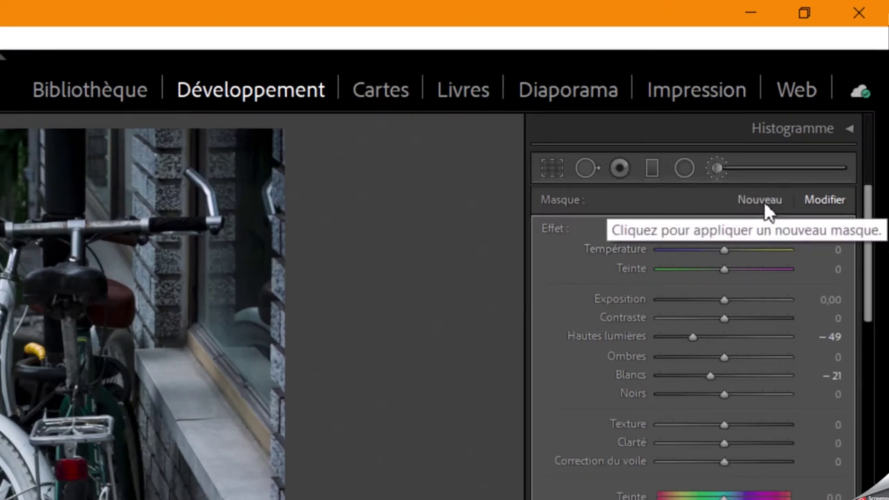
Start a new brush mask using the Ombres effect with shadows +47
click(765, 204)
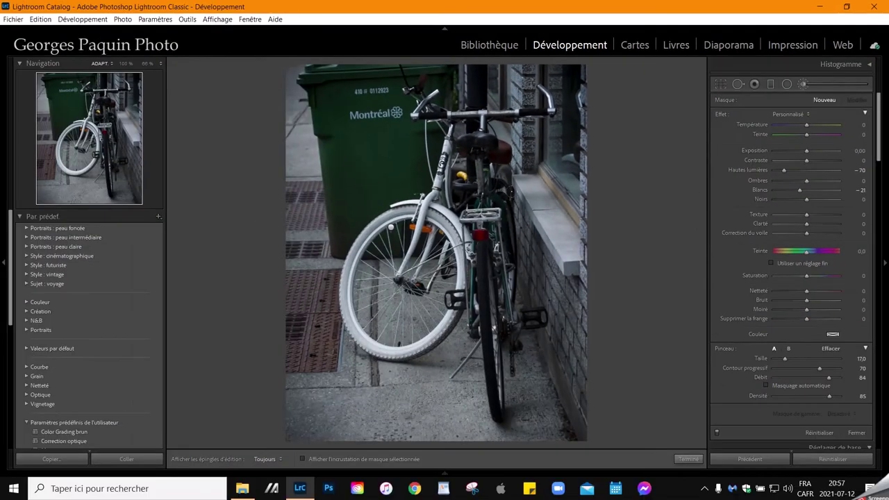
key(bracketright)
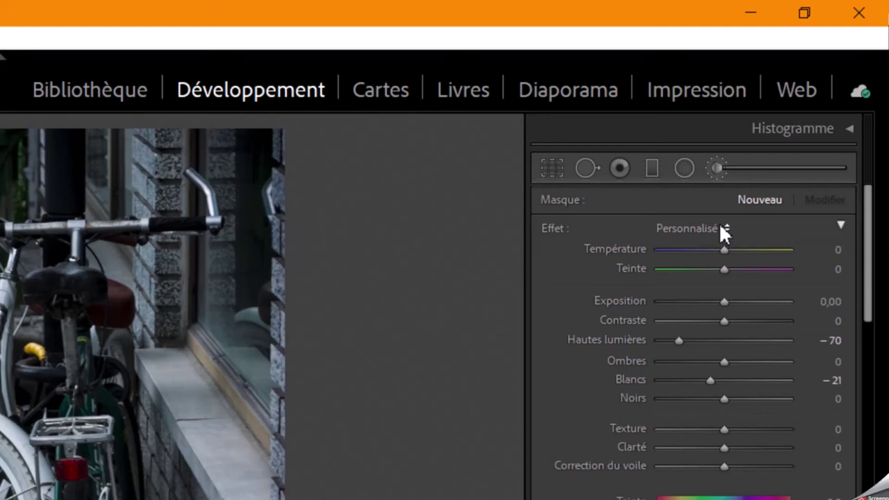
click(720, 227)
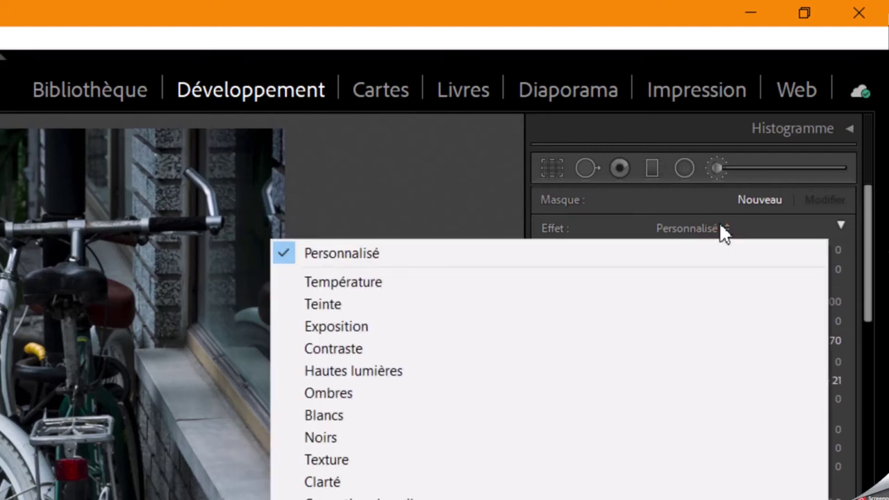
click(329, 393)
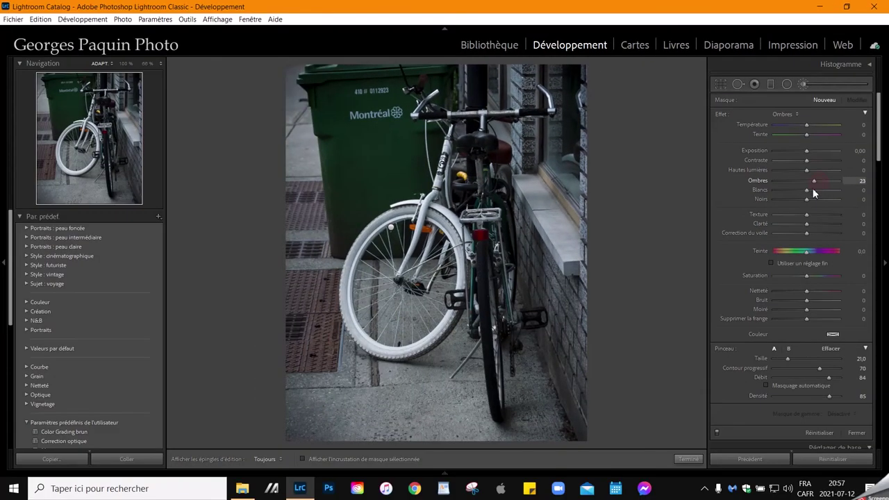
text(47)
key(Return)
key(bracketleft)
key(h)
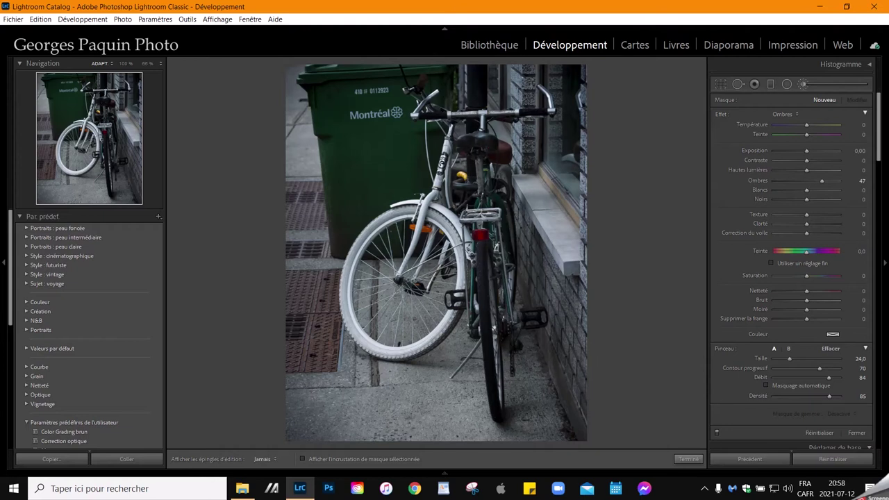
Raise the bicycle brush mask's exposure to +0.20 and check its coverage with the mask overlay
key(h)
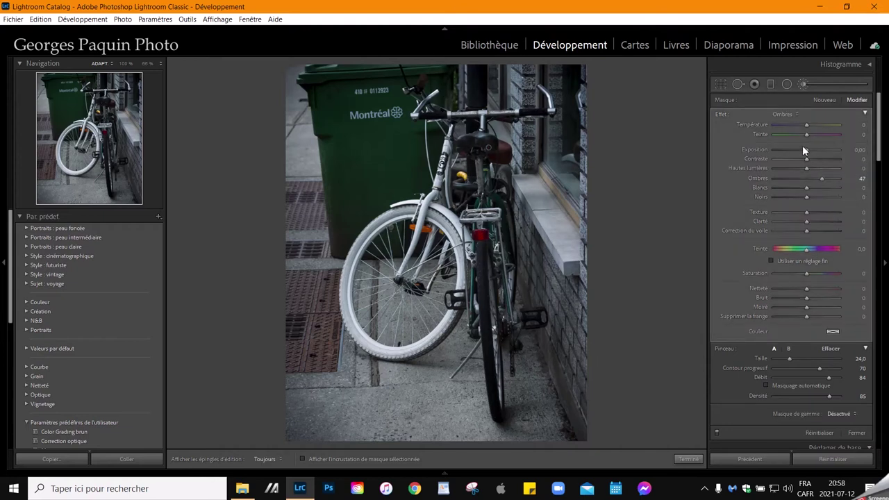
drag(806, 150, 809, 150)
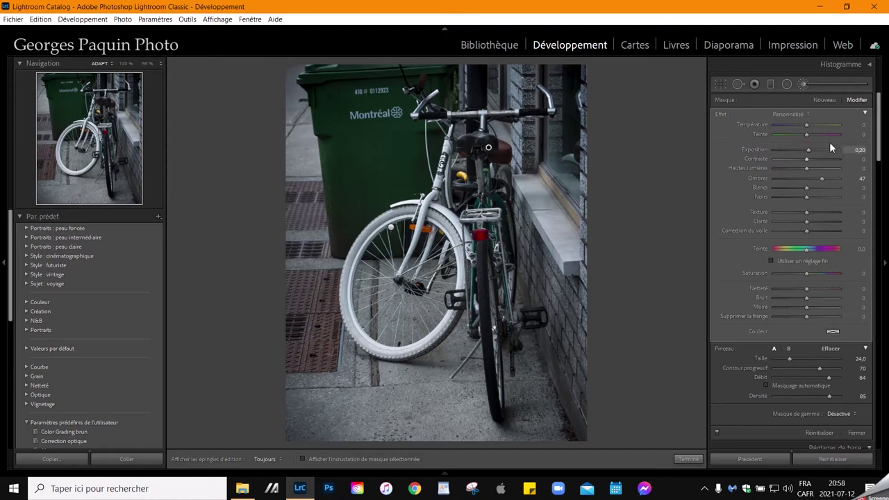
key(h)
key(h)
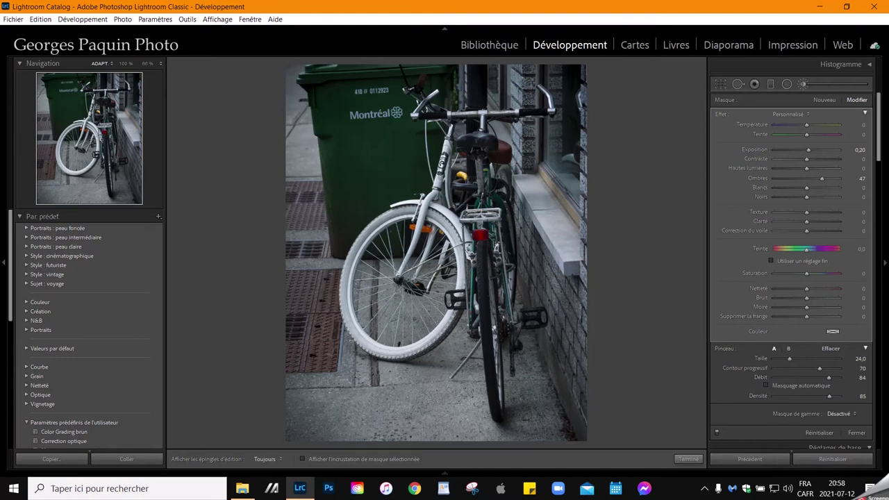
key(bracketleft)
click(393, 459)
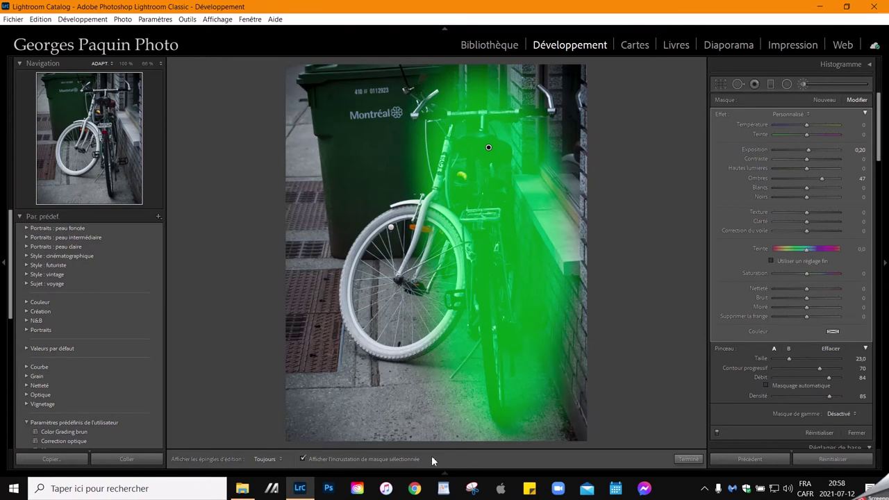
key(o)
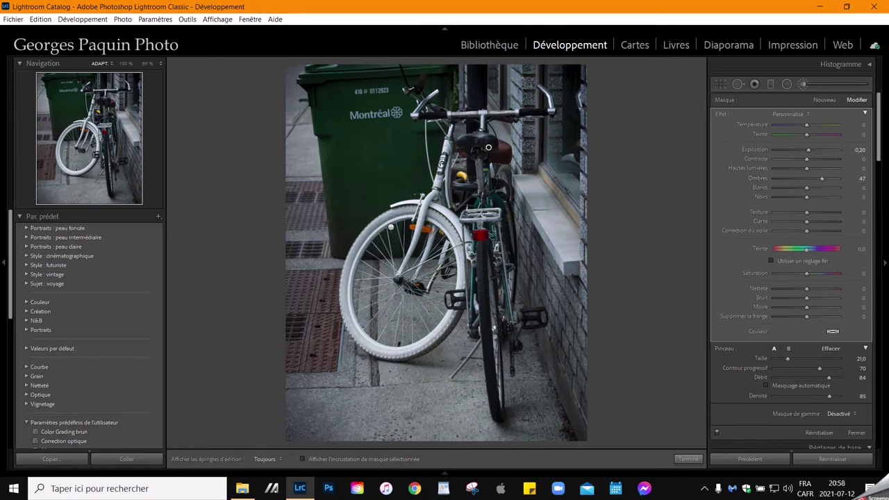
key(bracketleft)
key(bracketleft)
Finish the bicycle brush, then open the umbrella photo from the grid in Develop
click(698, 461)
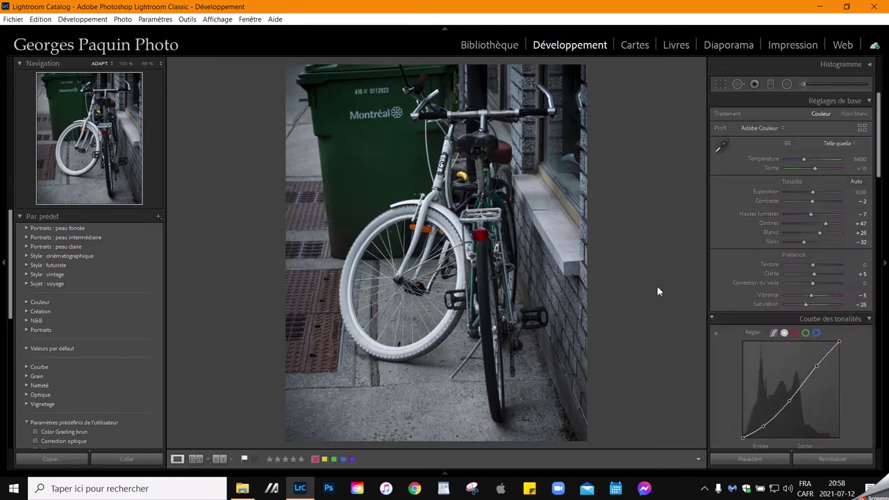
key(g)
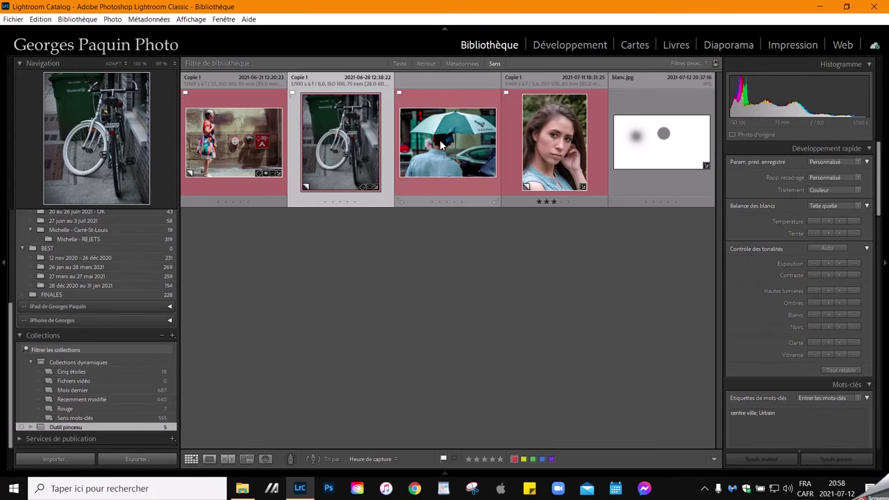
double_click(442, 140)
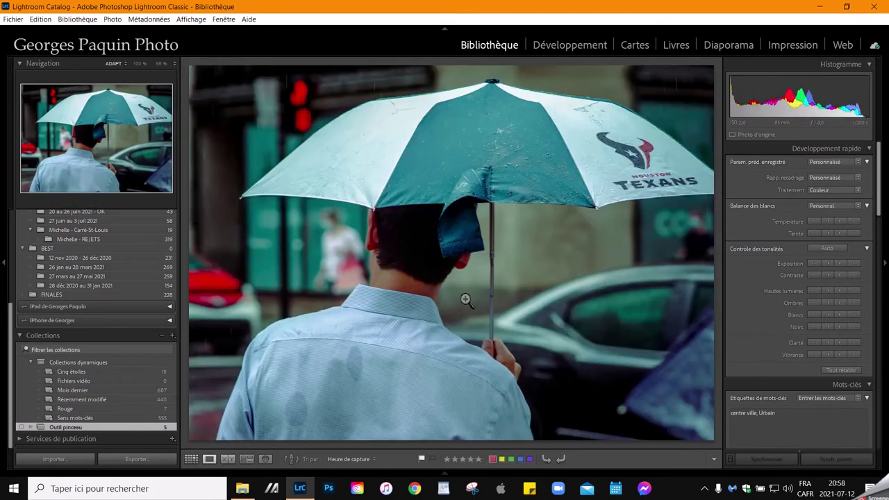
click(570, 47)
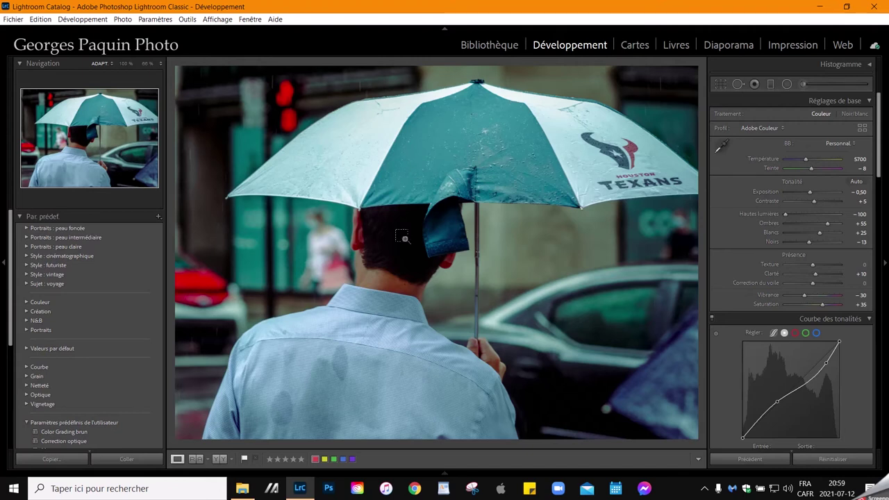
Zoom in to 50% on the man's head and collar
click(404, 240)
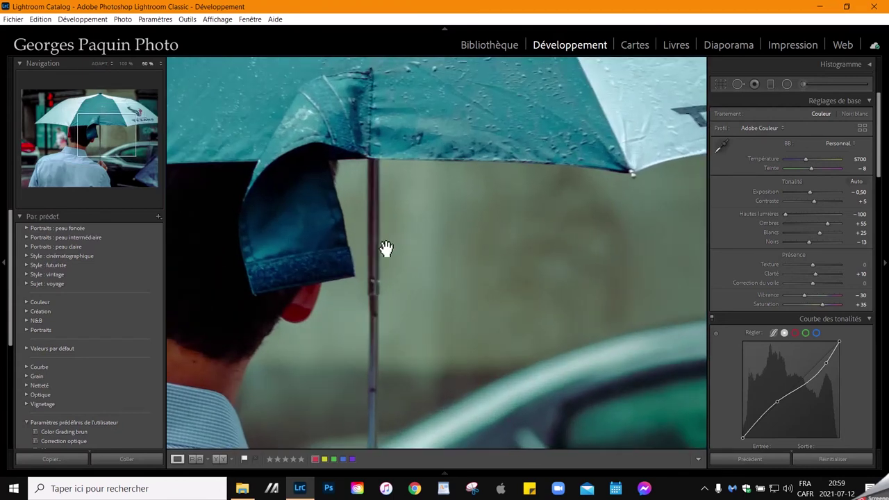
drag(294, 300, 546, 248)
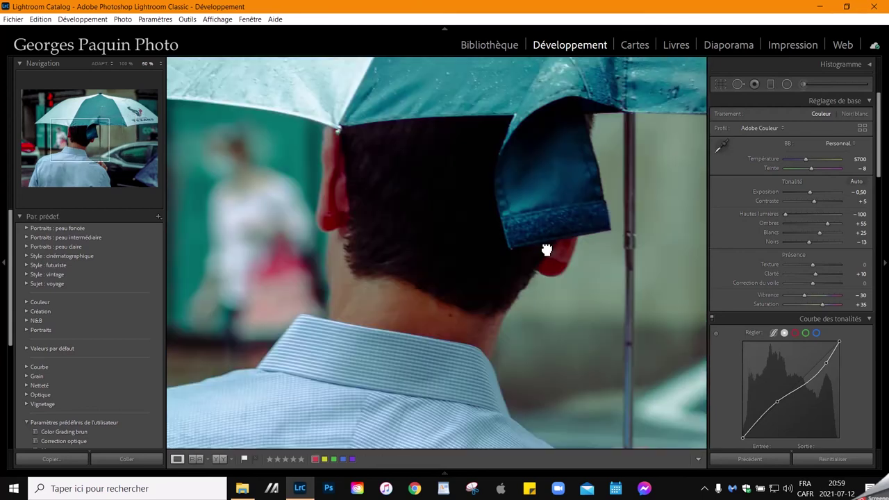
click(412, 229)
click(413, 230)
Start an adjustment brush with shadows raised to about 60 and blacks lifted
click(803, 86)
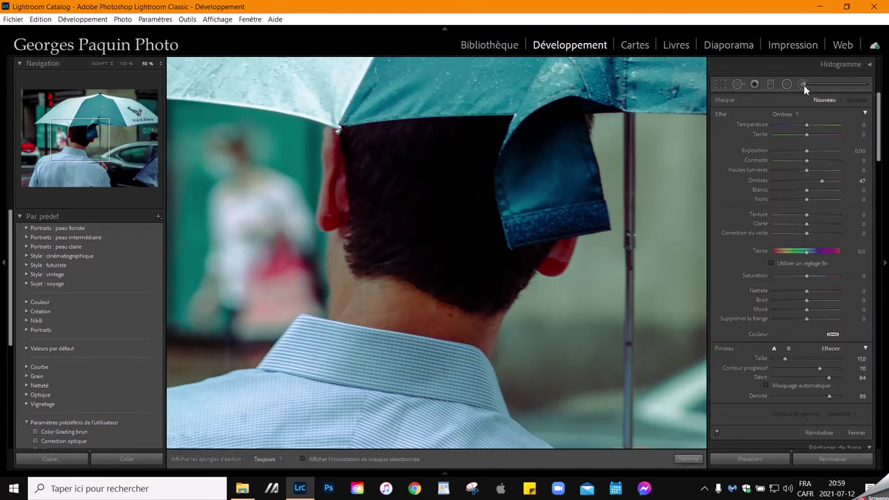
scroll(356, 154, up, 2)
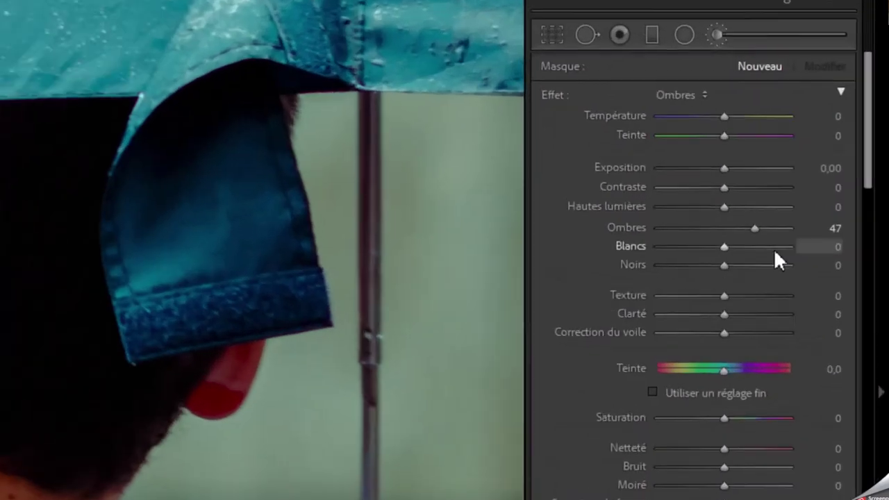
drag(822, 181, 824, 181)
drag(759, 227, 763, 227)
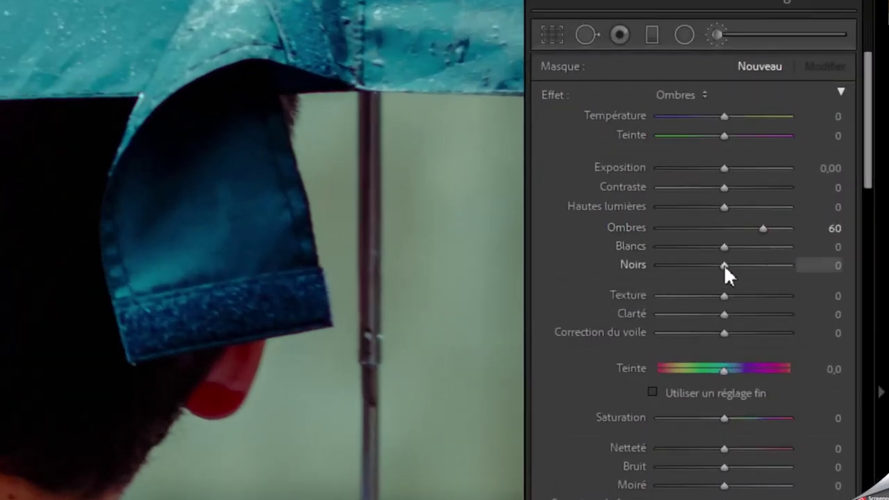
drag(724, 264, 747, 260)
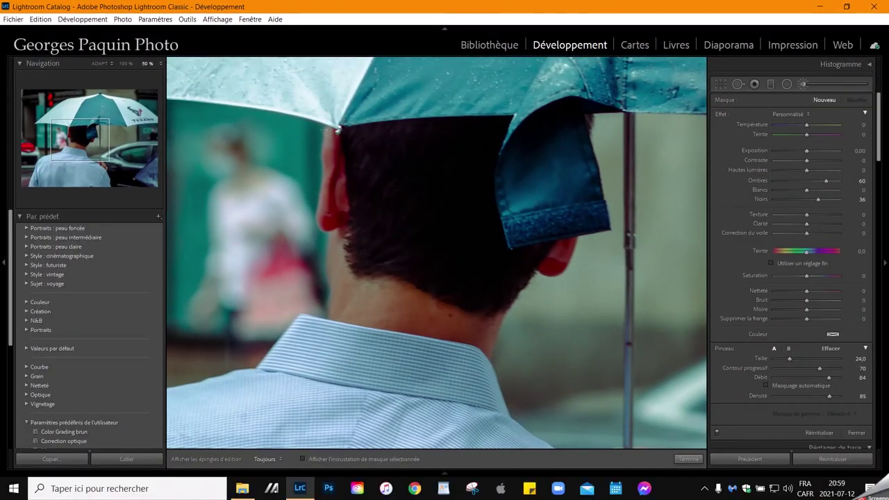
scroll(403, 146, up, 5)
Paint over the man's hair near the umbrella flap, then set blacks 17 and shadows 64
key(h)
mouse_move(403, 145)
mouse_down()
mouse_move(396, 271)
mouse_move(486, 174)
mouse_move(521, 201)
mouse_up()
key(h)
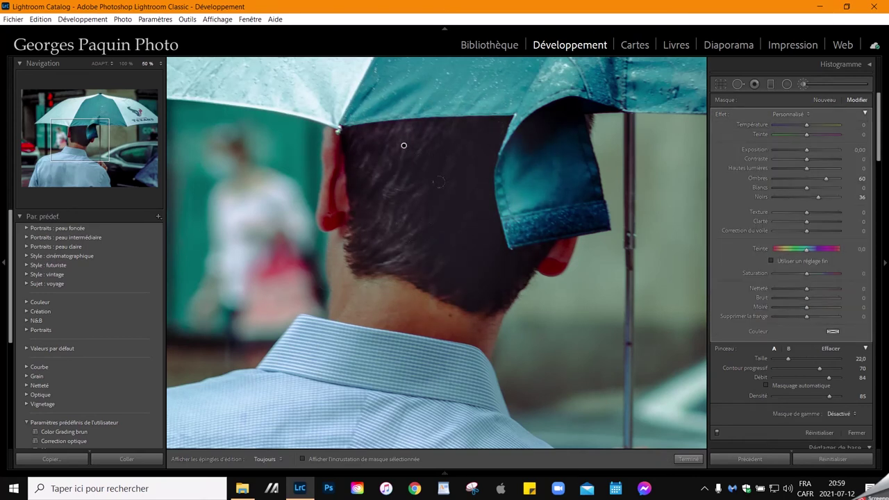
key(h)
drag(569, 132, 548, 236)
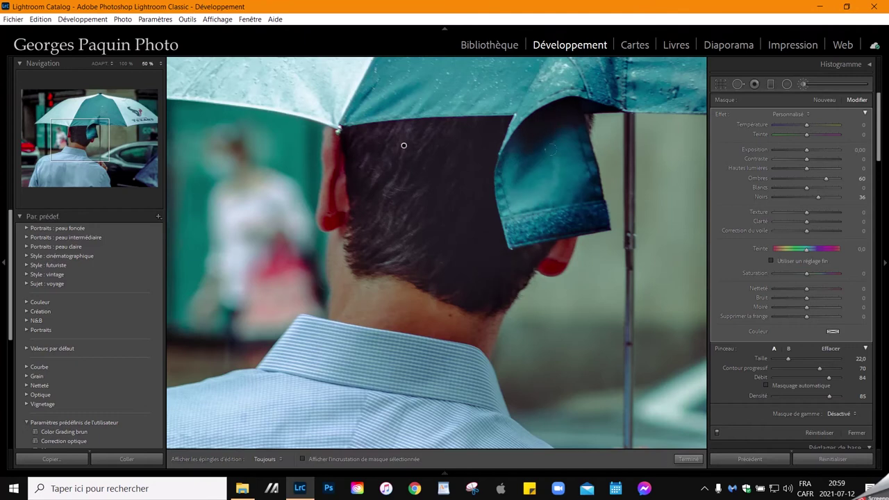
key(h)
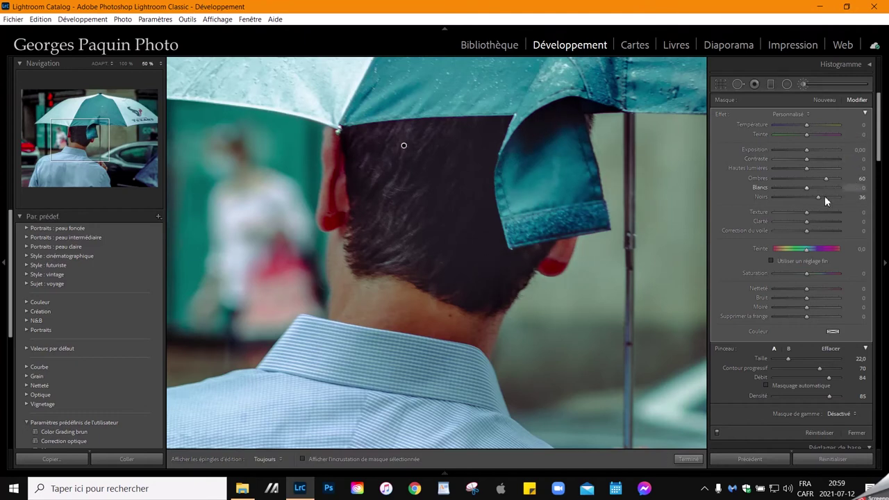
drag(817, 199, 812, 204)
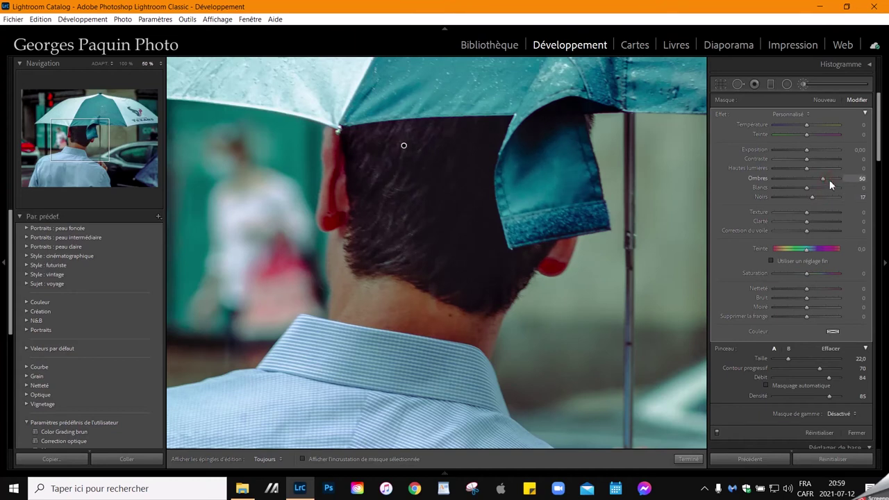
drag(829, 179, 834, 180)
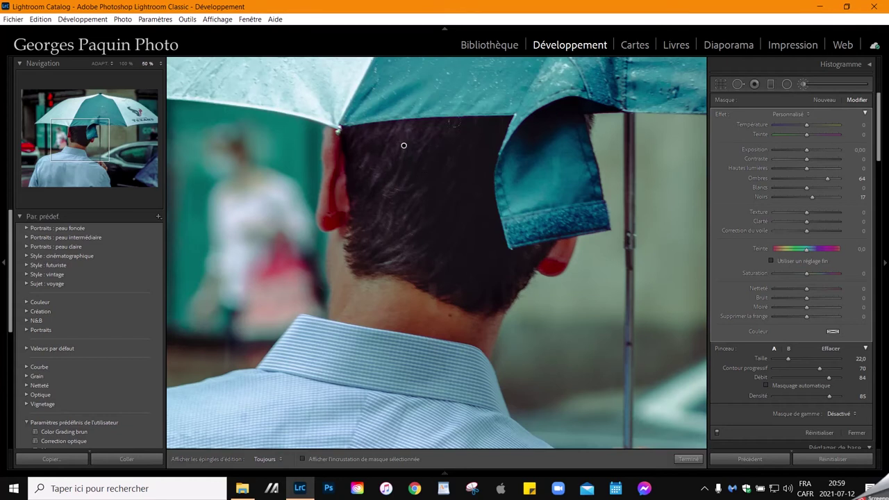
Check the hair mask overlay and fit the whole photo in the view
click(354, 460)
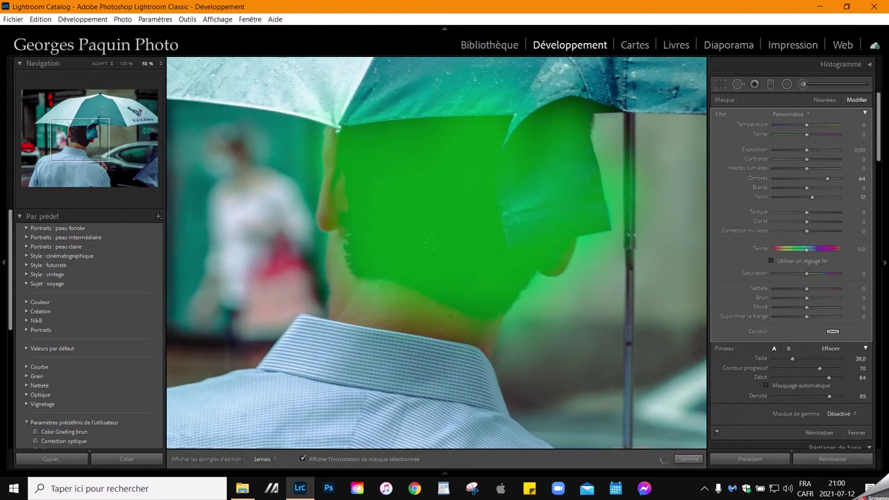
key(h)
click(411, 460)
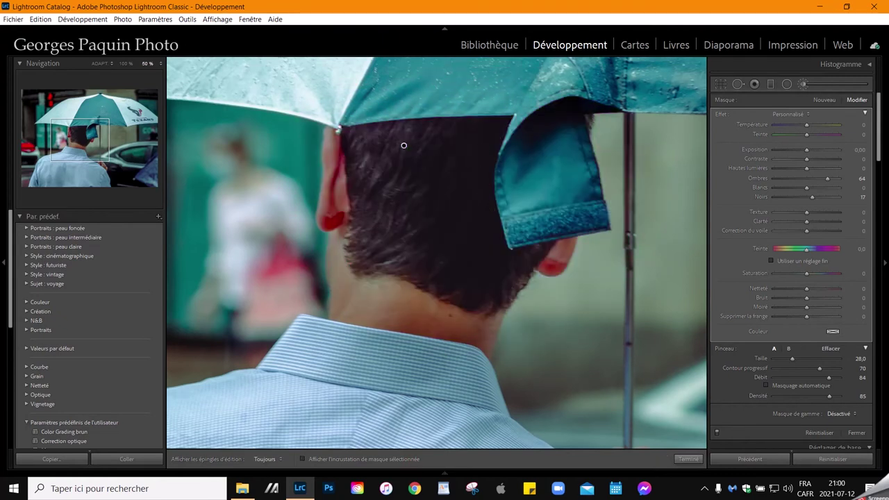
click(100, 63)
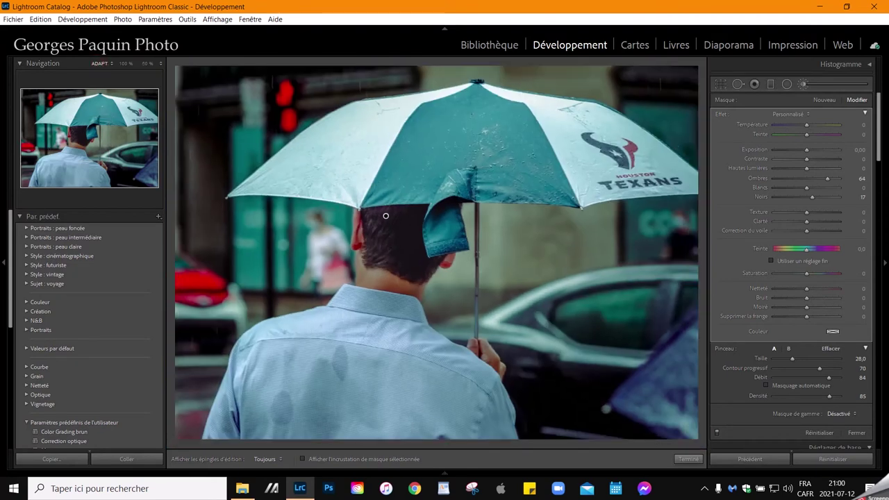
key(bracketleft)
Ease the hair adjustment to shadows 56 and blacks 13, then start a new brush
click(826, 179)
drag(813, 197, 809, 197)
scroll(386, 216, down, 2)
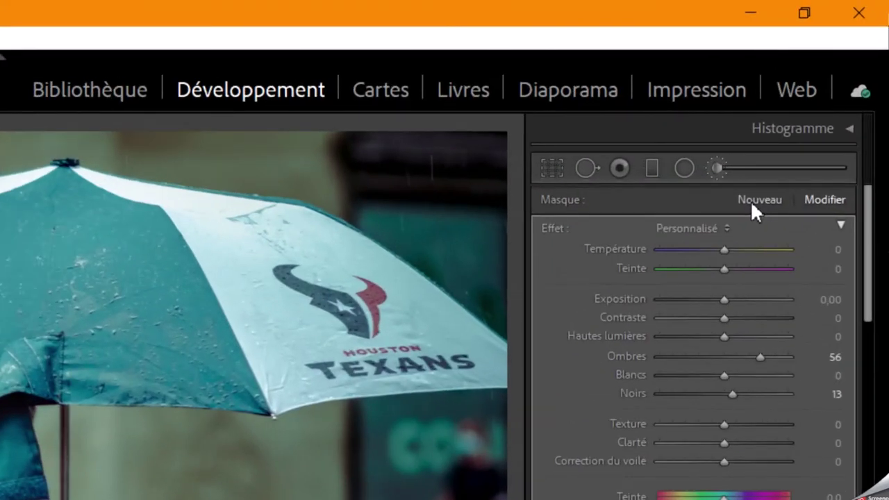
click(752, 203)
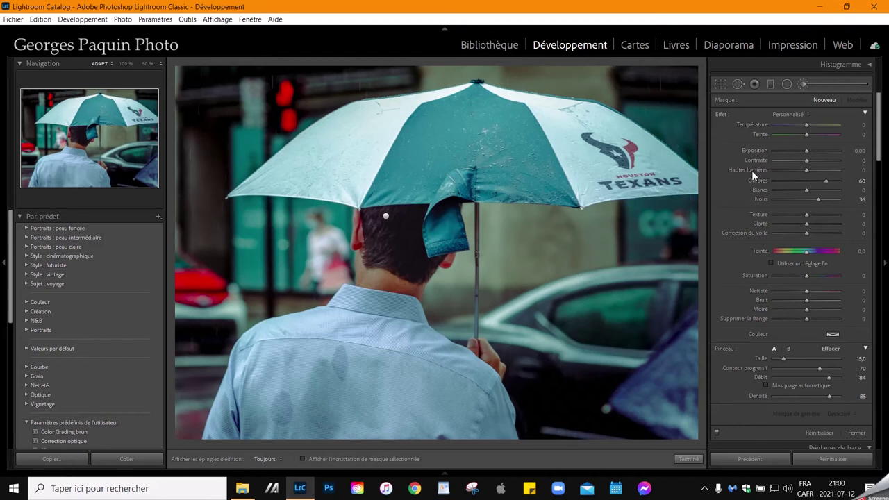
Apply the Hautes lumières preset at −64 with a larger brush
click(793, 115)
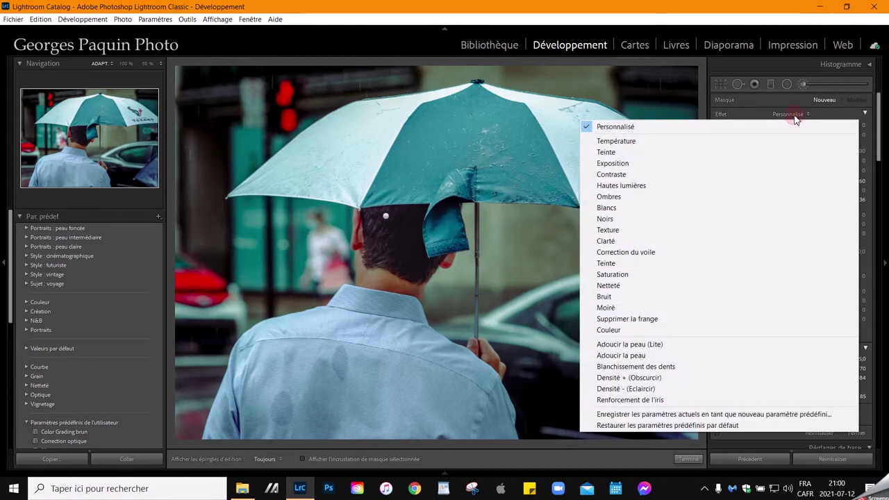
click(653, 186)
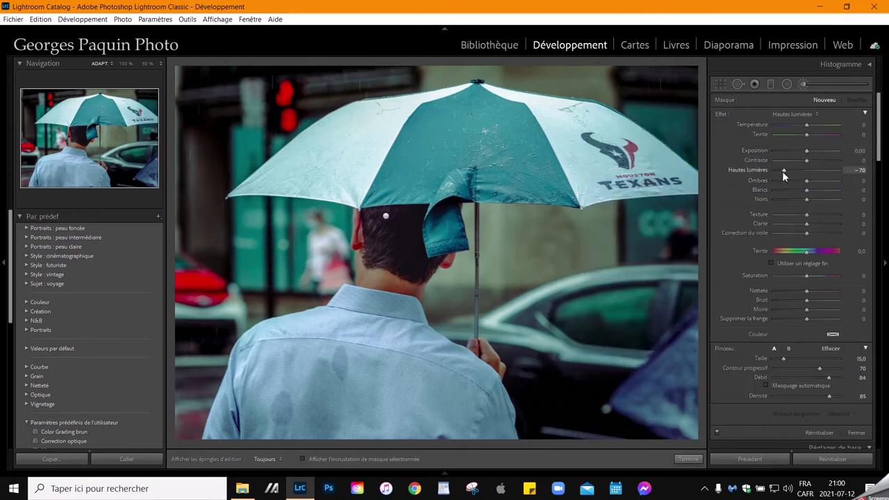
drag(782, 171, 784, 180)
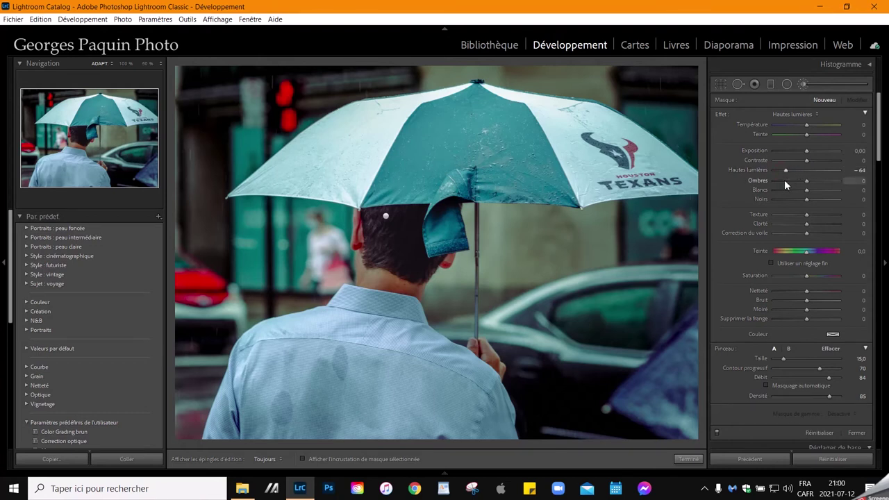
key(bracketright)
key(bracketright)
key(h)
key(h)
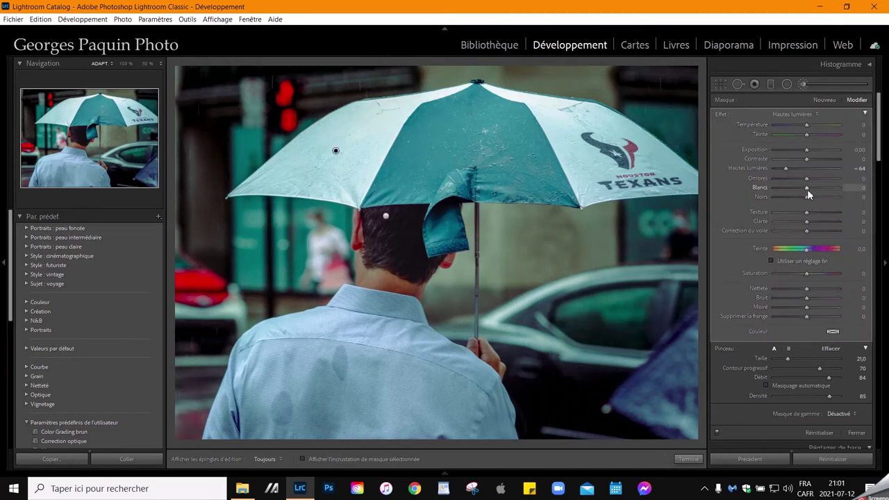
Lower the umbrella adjustment's whites to −17, reset brush size to 21, and start another brush
drag(807, 190, 802, 197)
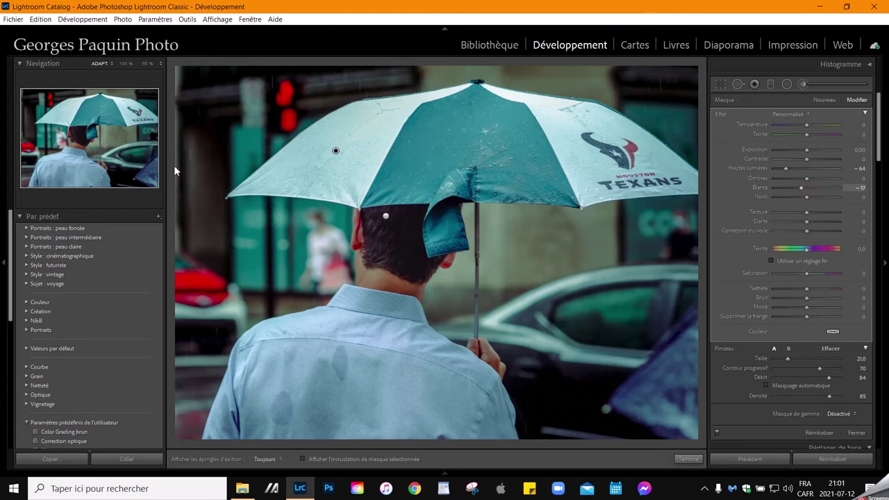
key(h)
key(h)
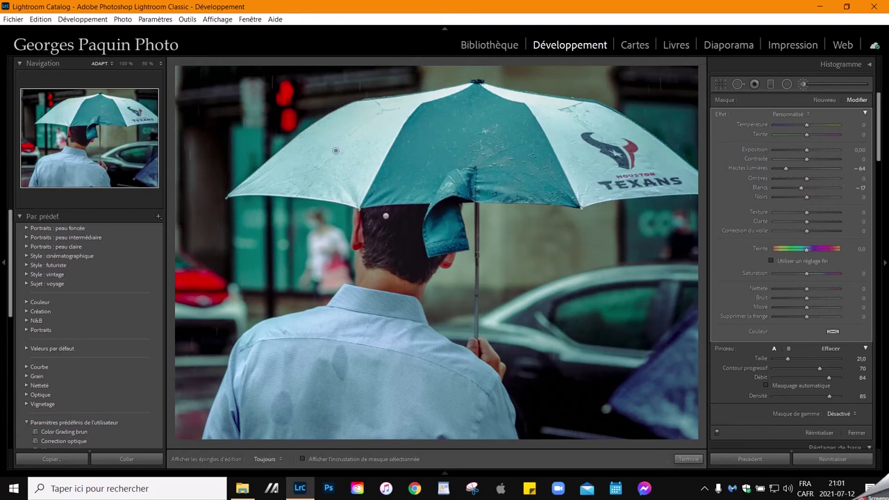
click(335, 150)
key(bracketleft)
key(bracketright)
key(bracketright)
click(829, 99)
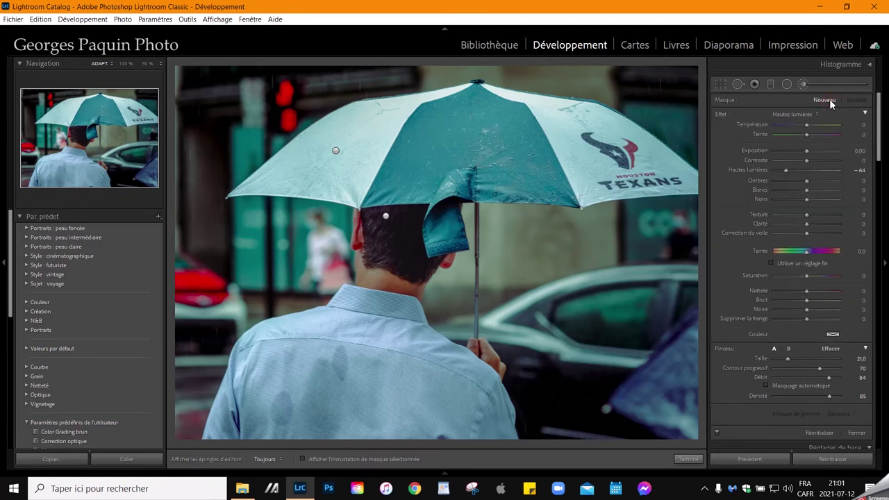
Apply the Exposition preset at −0.34 with contrast 37 and a larger brush
click(798, 115)
click(611, 148)
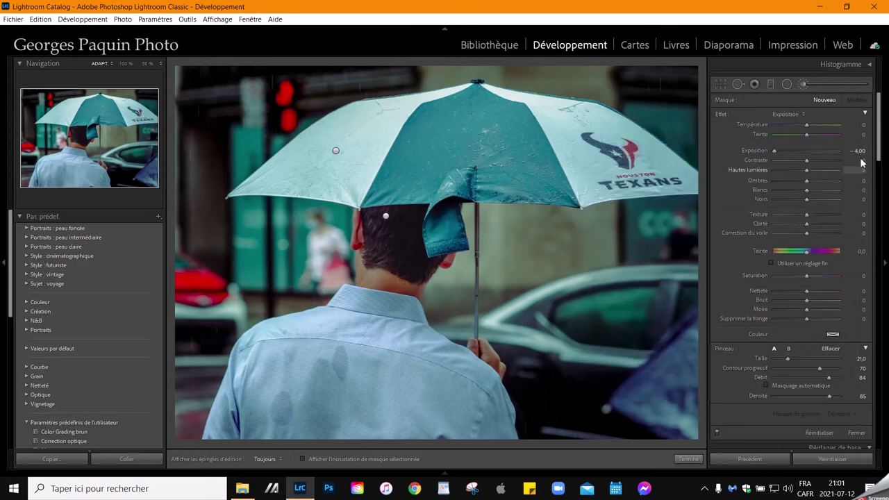
drag(774, 150, 804, 155)
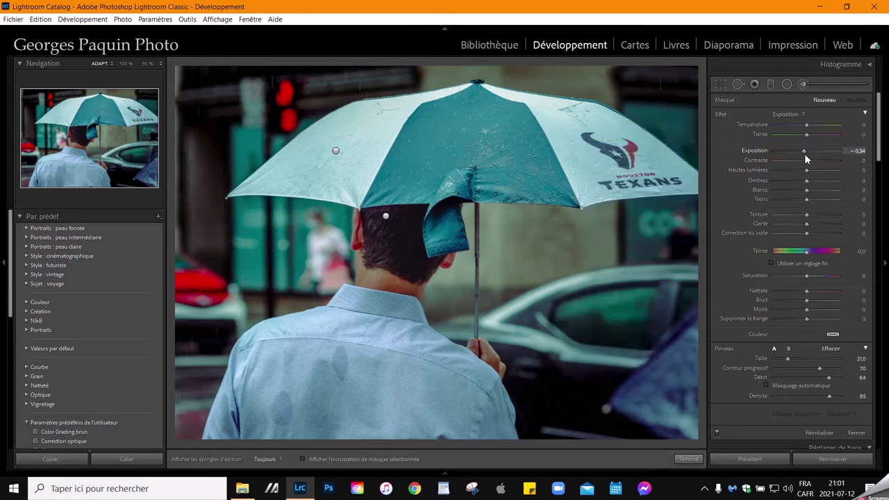
click(804, 152)
drag(807, 160, 821, 160)
key(bracketright)
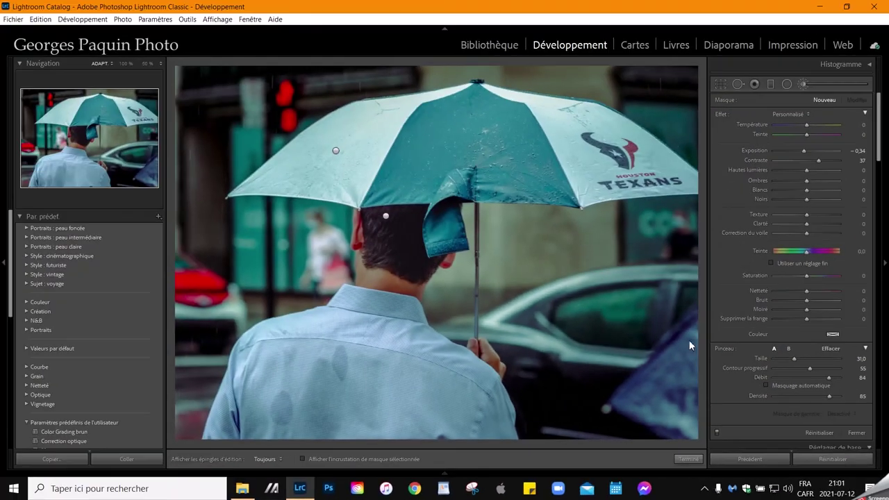
Set the shirt adjustment's blacks to −26 and shrink the brush slightly
scroll(691, 345, up, 3)
key(h)
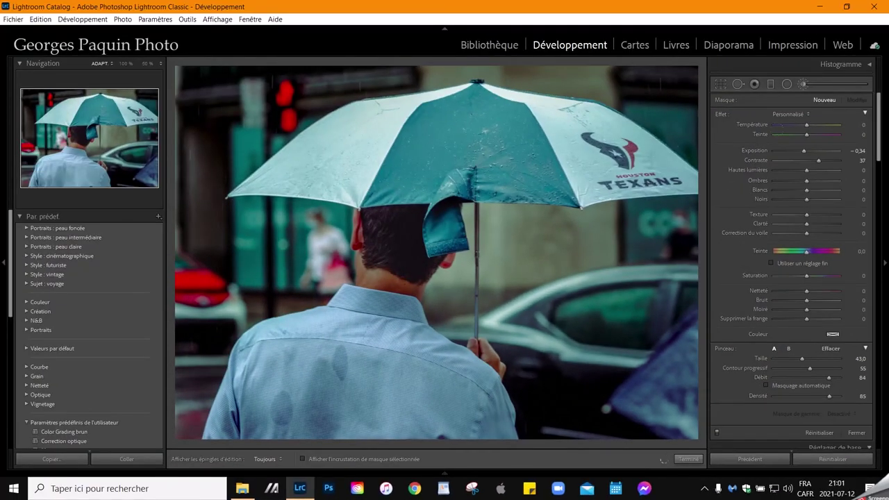
key(h)
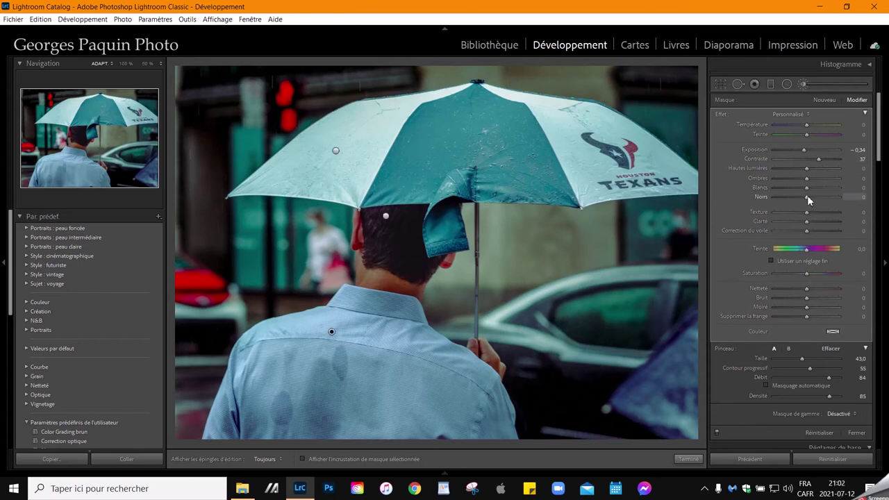
mouse_move(807, 198)
mouse_down()
mouse_move(799, 203)
mouse_move(812, 183)
mouse_up()
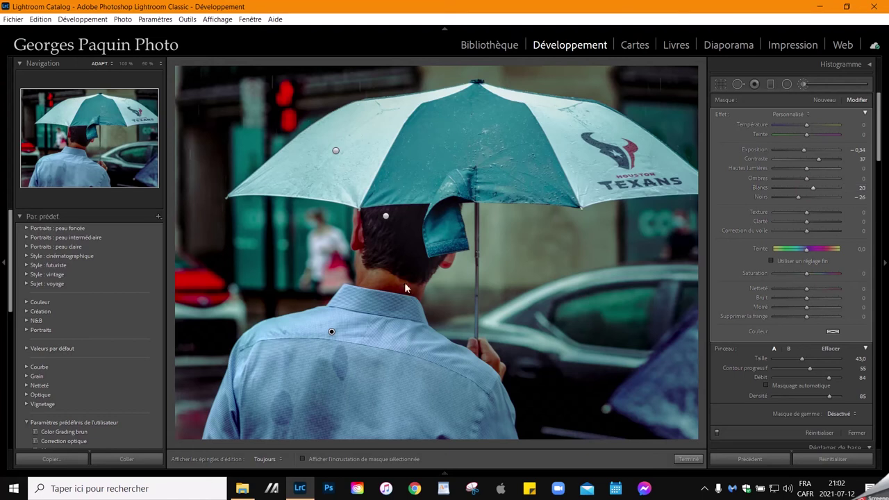
scroll(407, 288, down, 3)
key(bracketleft)
Close the umbrella photo's brush panel with Terminé
click(688, 459)
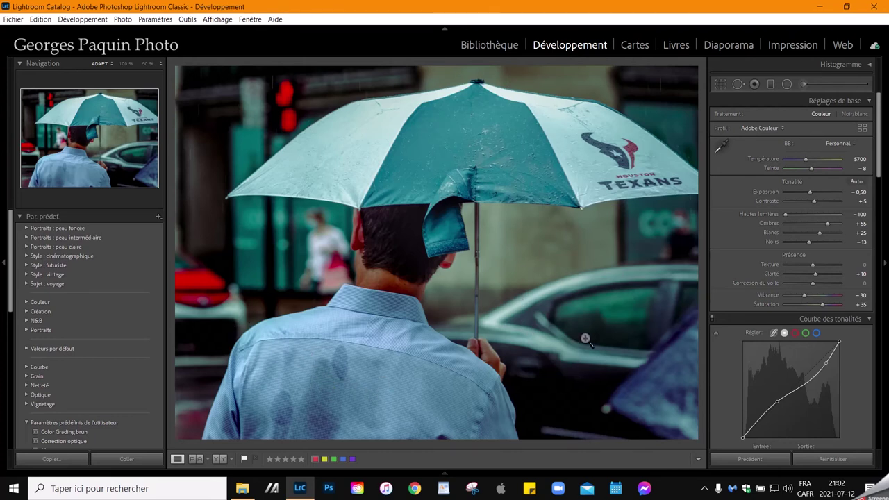
Open the woman's portrait from the Library grid in Develop, zoomed in on her face
key(g)
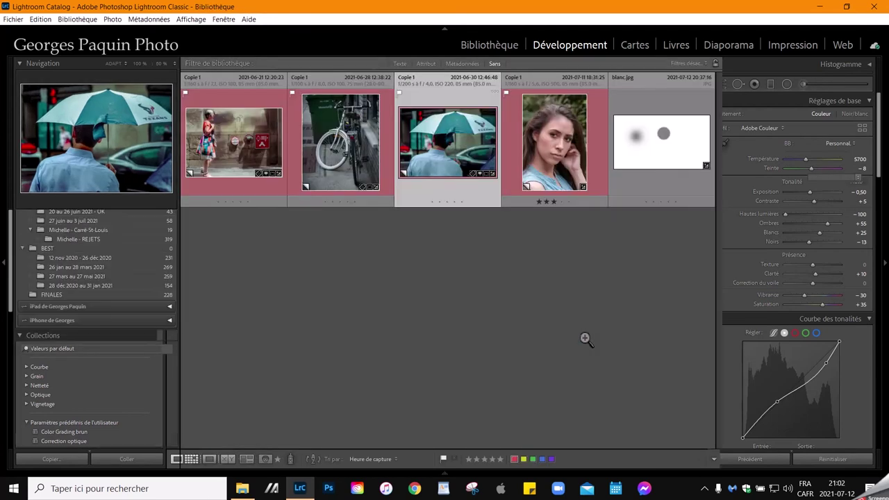
double_click(556, 149)
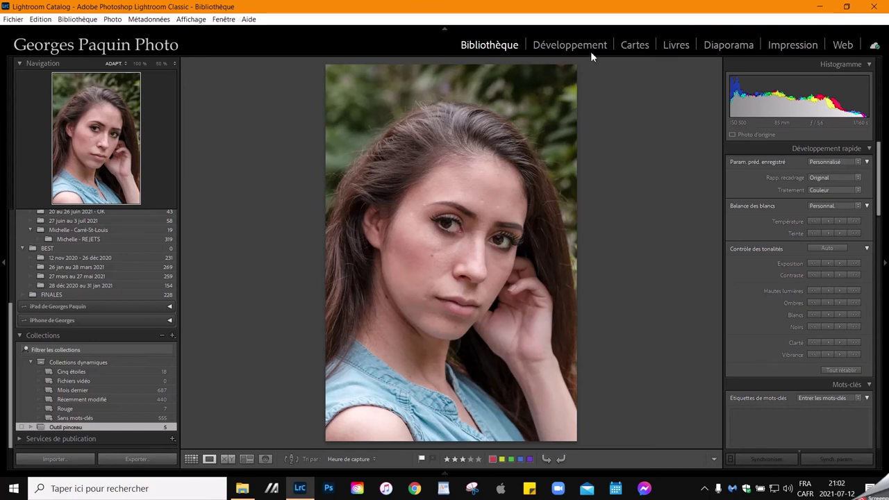
click(587, 45)
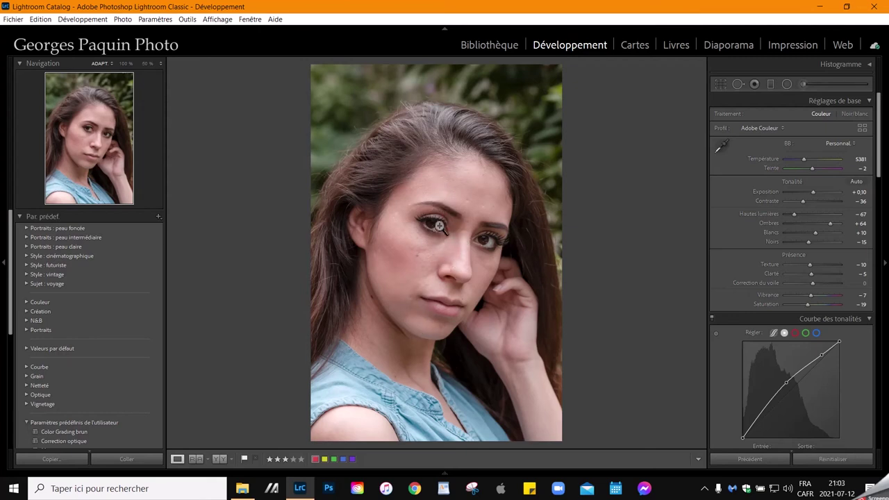
click(486, 241)
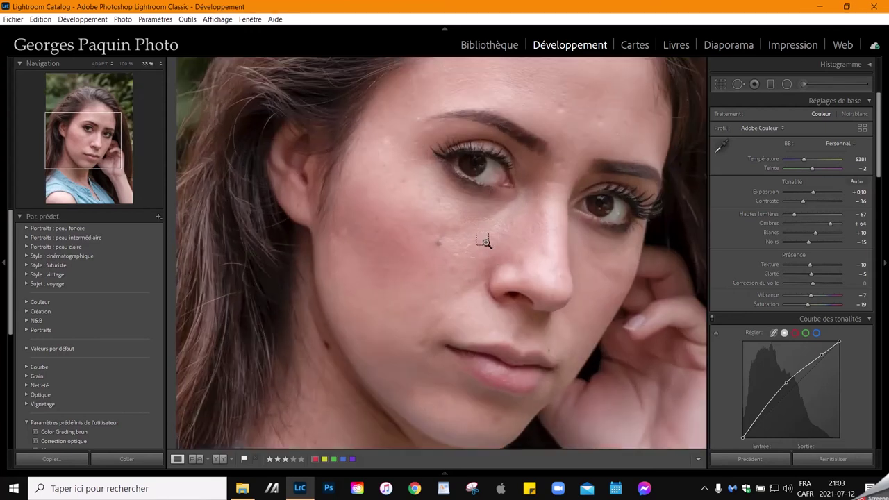
Set up an Ombres-preset brush: shadows 50, exposure 0.20, density 69, flow 74
click(803, 84)
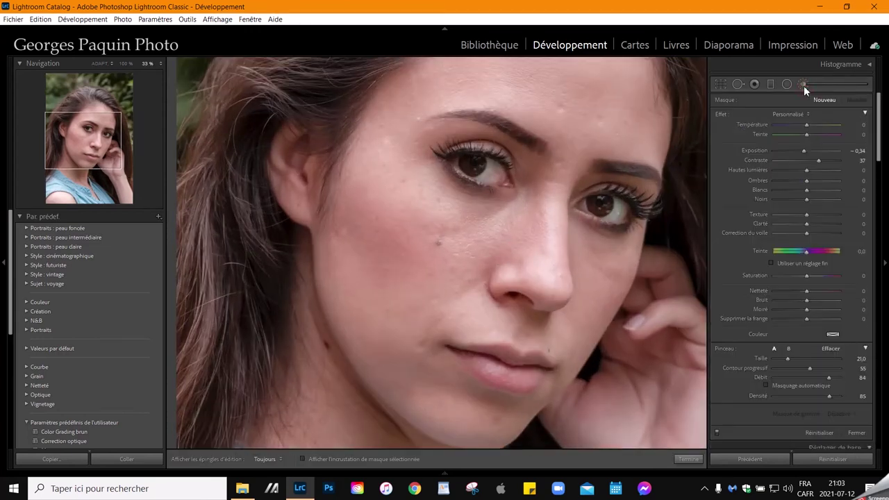
click(799, 115)
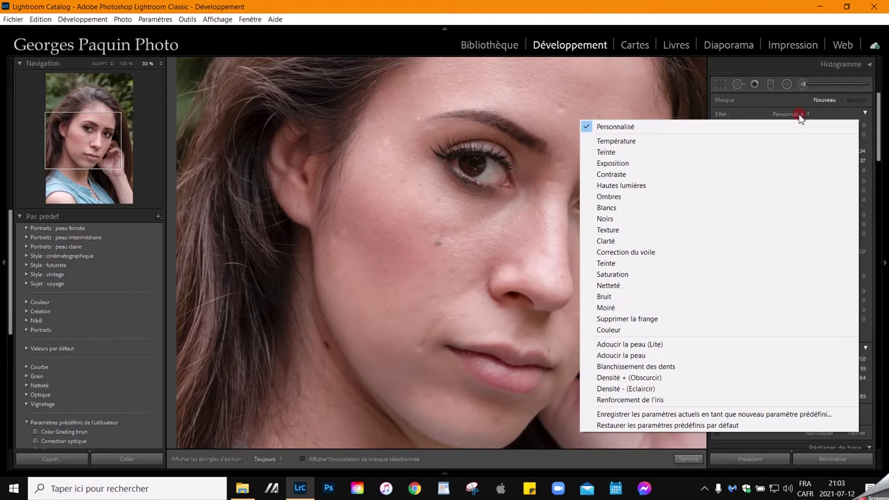
click(625, 198)
drag(806, 182, 830, 187)
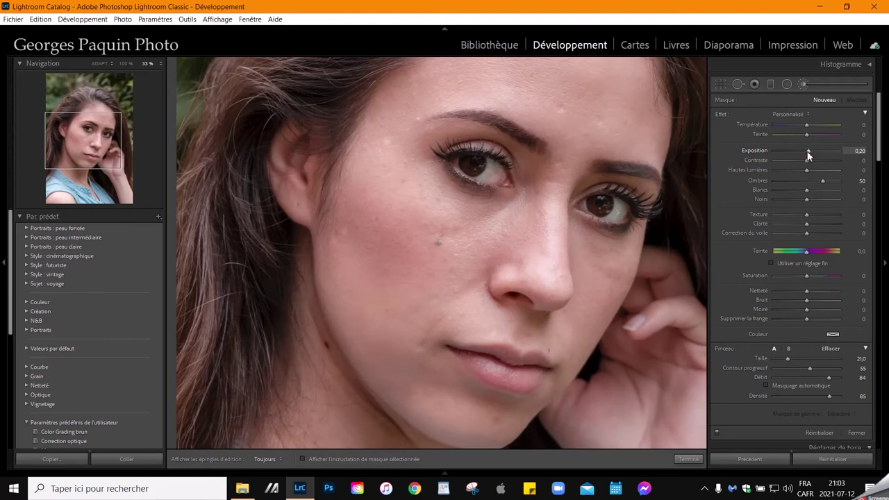
drag(807, 151, 809, 151)
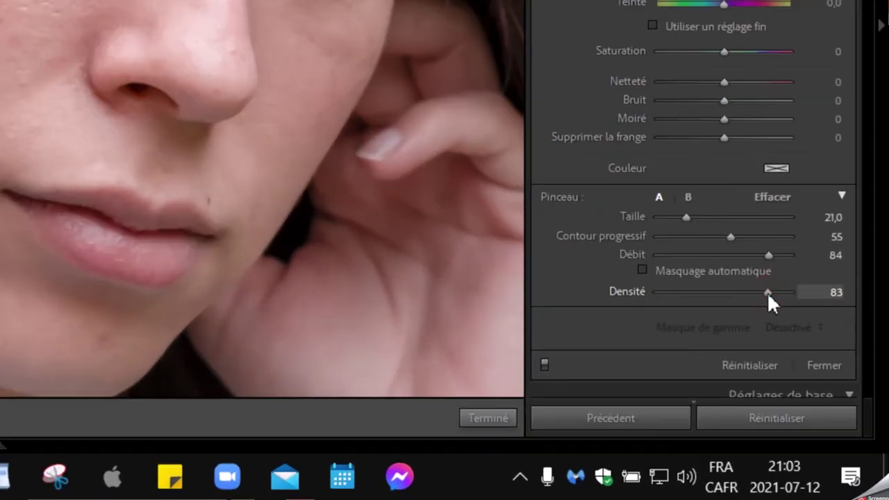
drag(829, 396, 821, 404)
drag(756, 312, 750, 312)
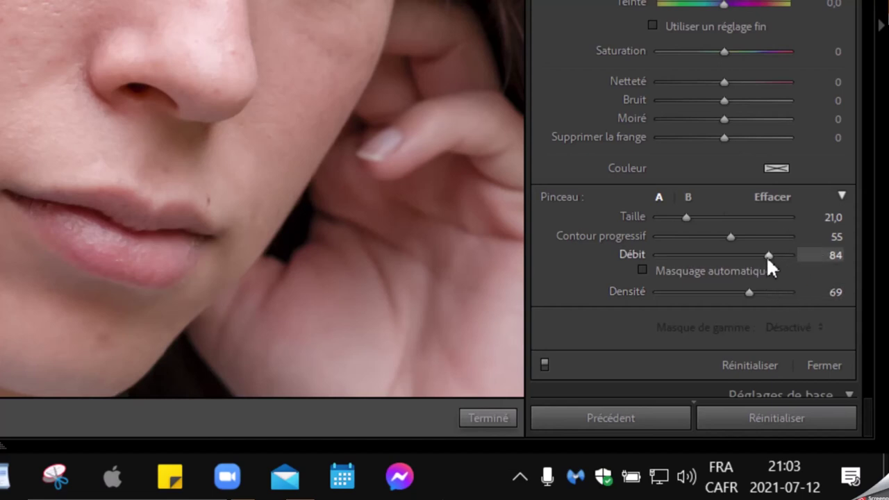
drag(766, 253, 752, 268)
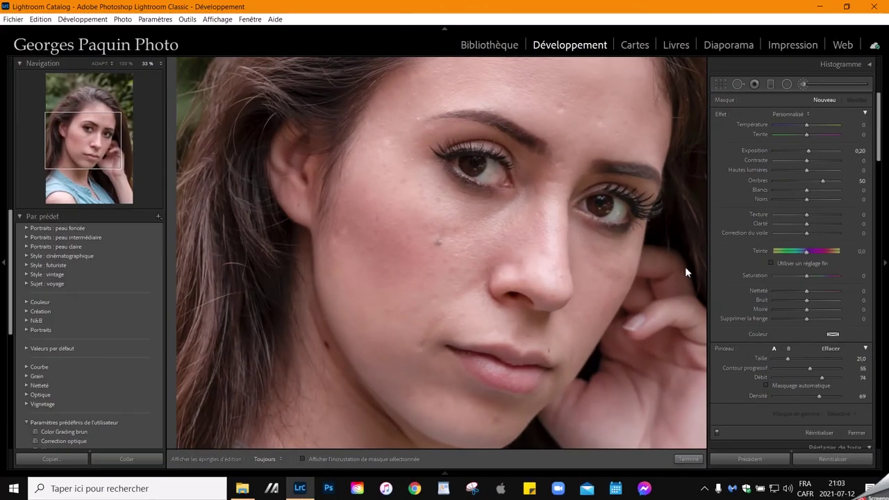
Show the brush's edit pins on the portrait and settle the brush size at 18
key(bracketright)
key(h)
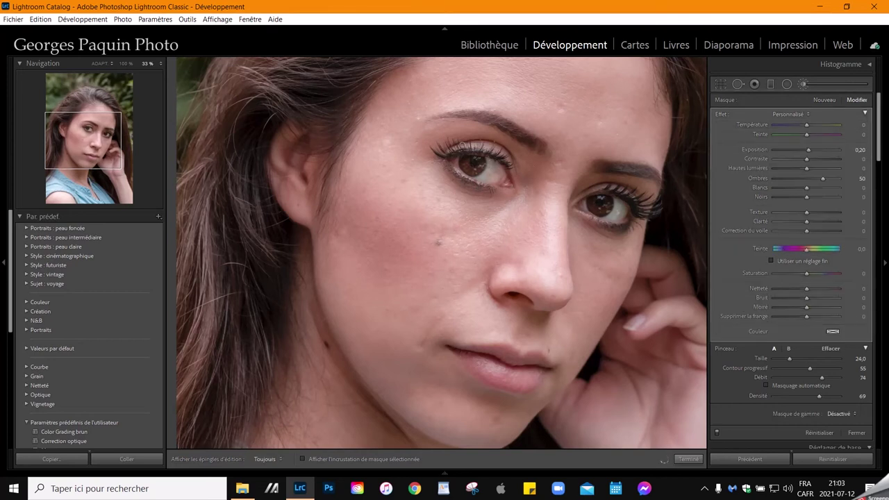
key(bracketleft)
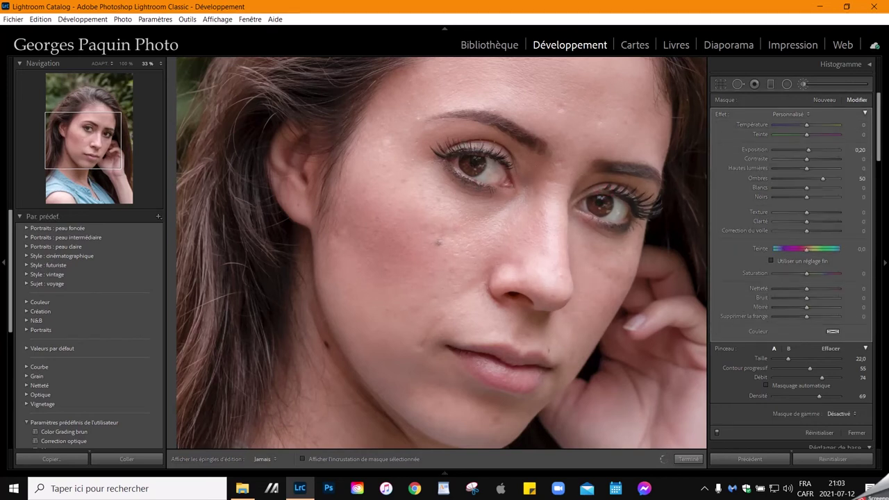
key(h)
Zoom the portrait to 50% on the cheek and eye, and raise the brush size to 25
click(101, 63)
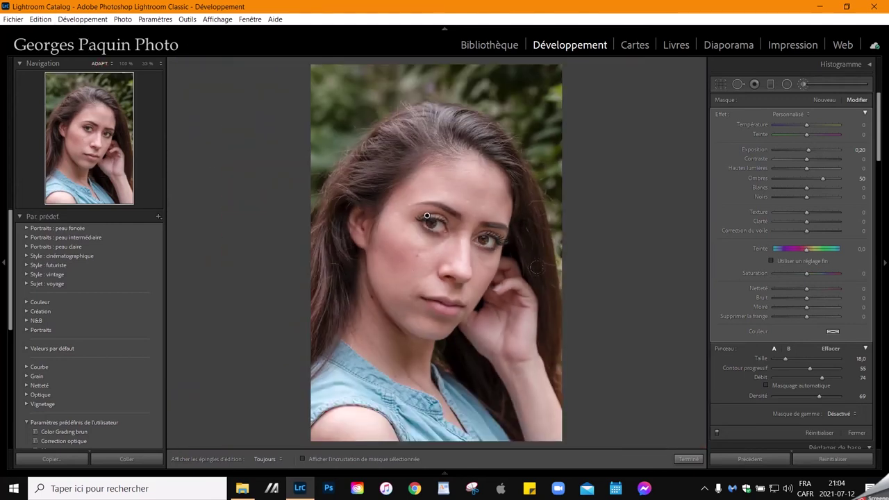
scroll(537, 268, down, 2)
click(126, 64)
click(159, 63)
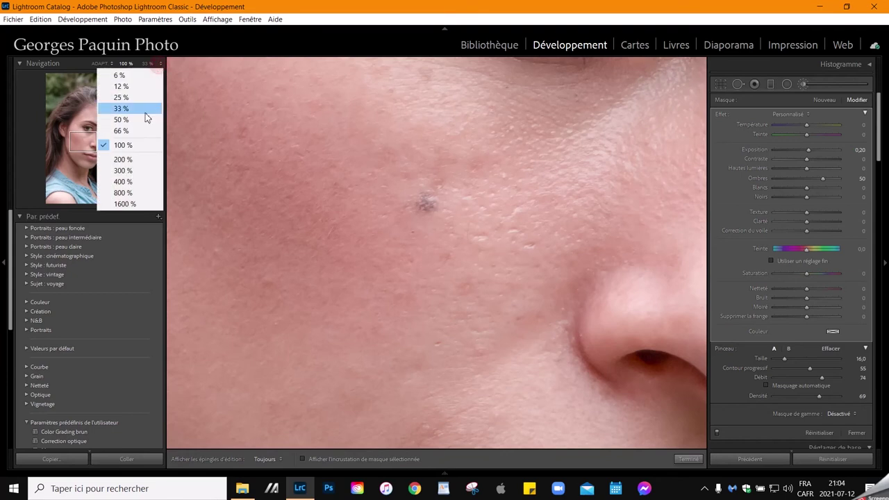
click(145, 119)
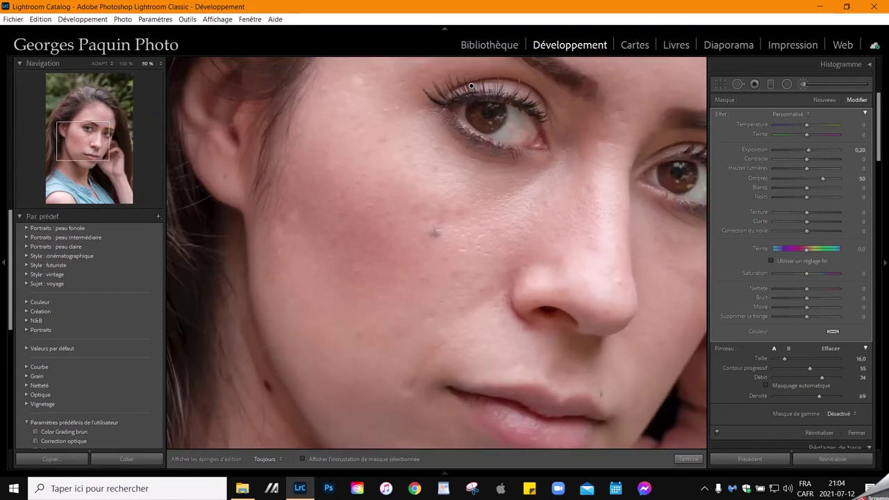
key(bracketright)
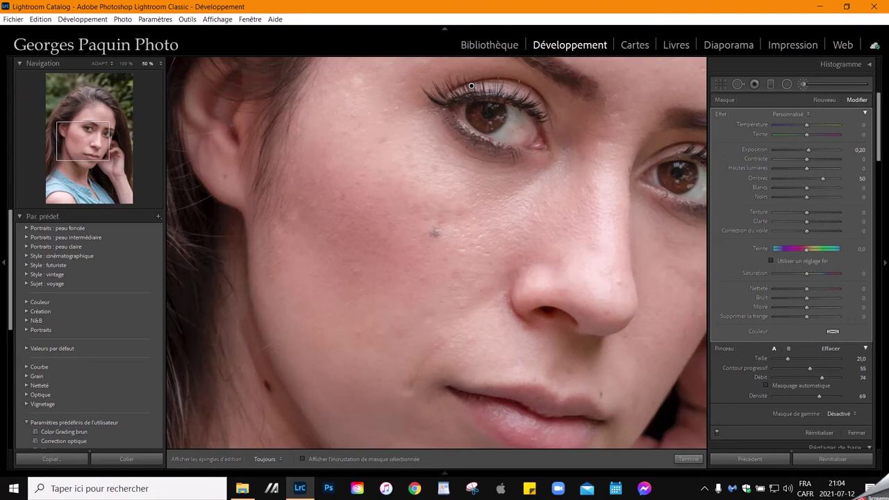
key(bracketright)
Paint a new Hautes lumières brush under the eye with highlights at -40, checking it by toggling pins
click(826, 100)
click(789, 114)
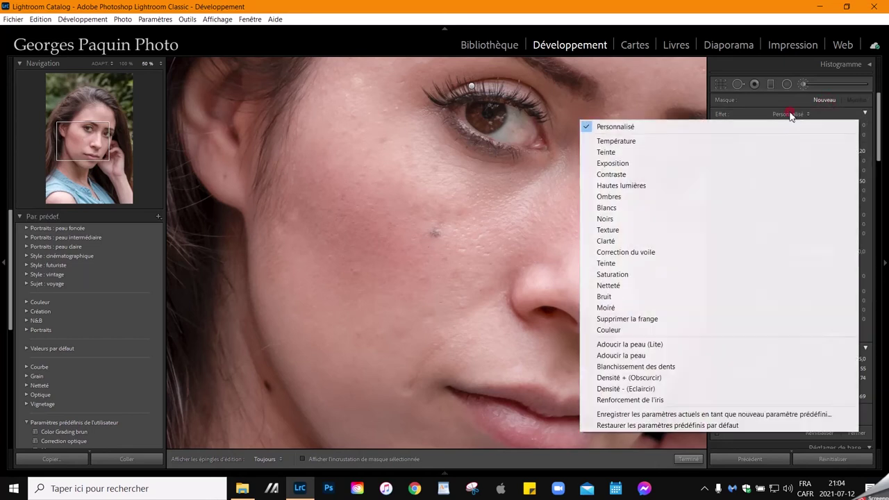
click(622, 185)
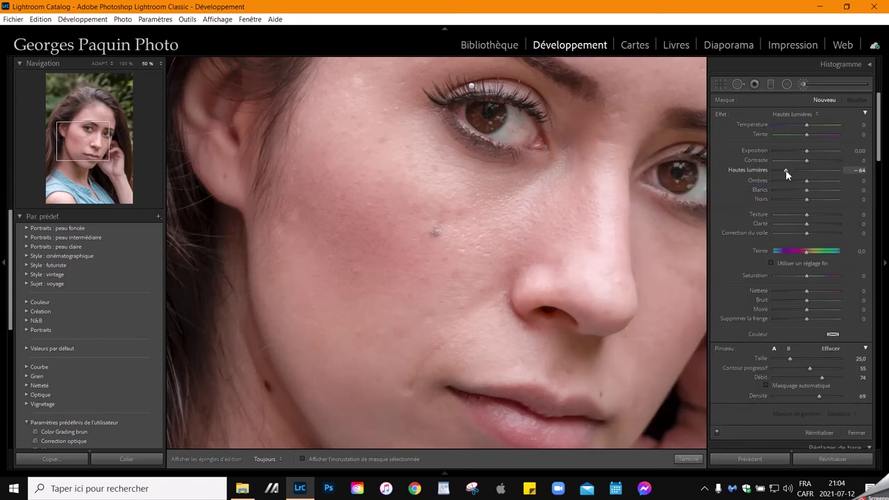
drag(785, 171, 795, 171)
key(bracketright)
key(h)
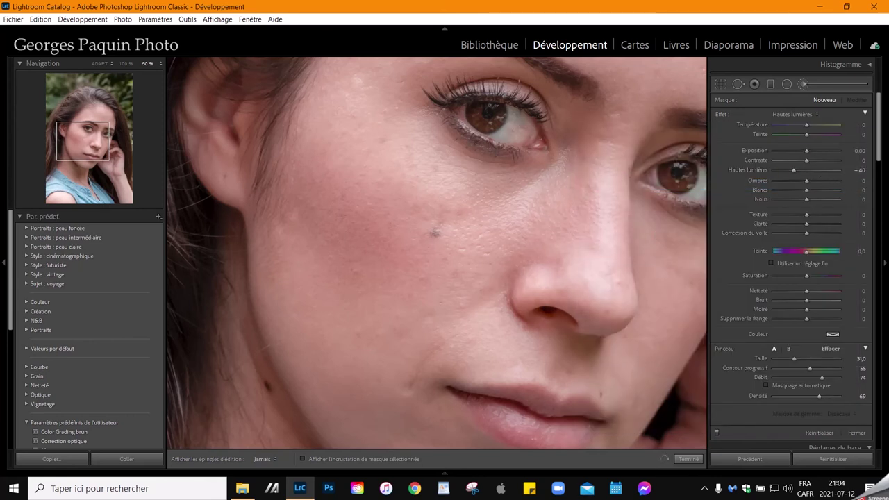
key(h)
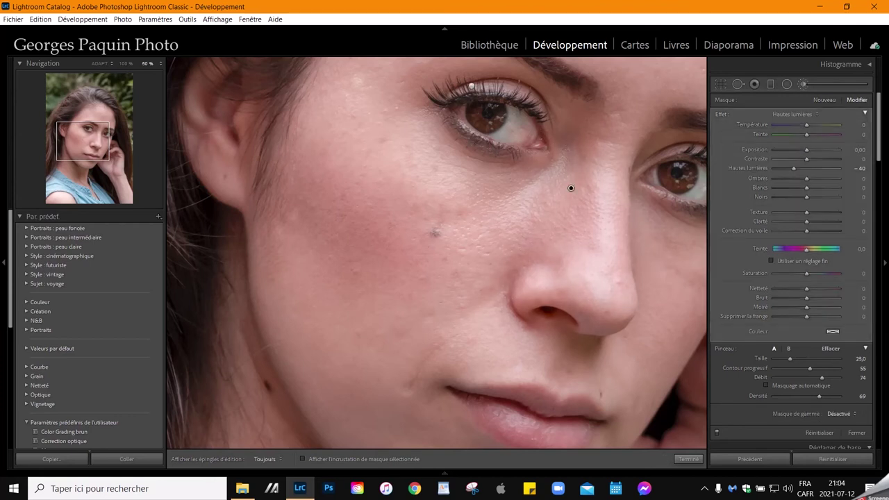
Close brush editing, zoom to 25% on the upper face and pan up to the top of the hair
click(688, 459)
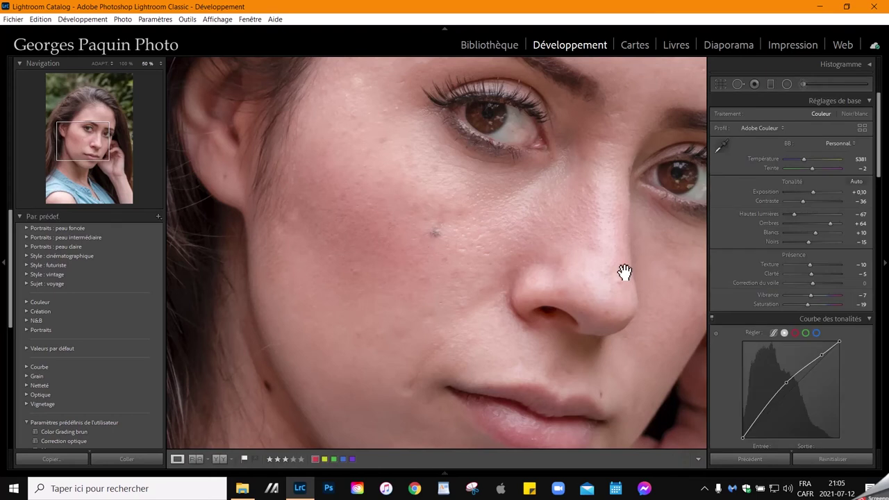
click(625, 271)
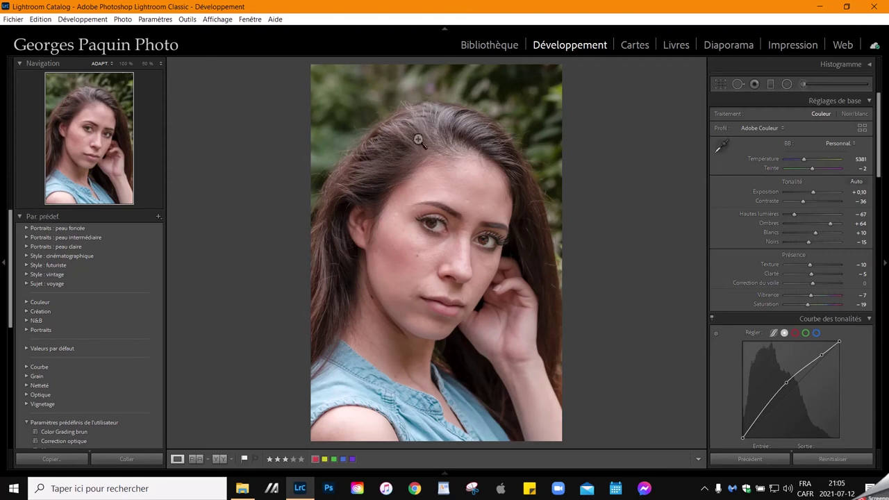
click(433, 115)
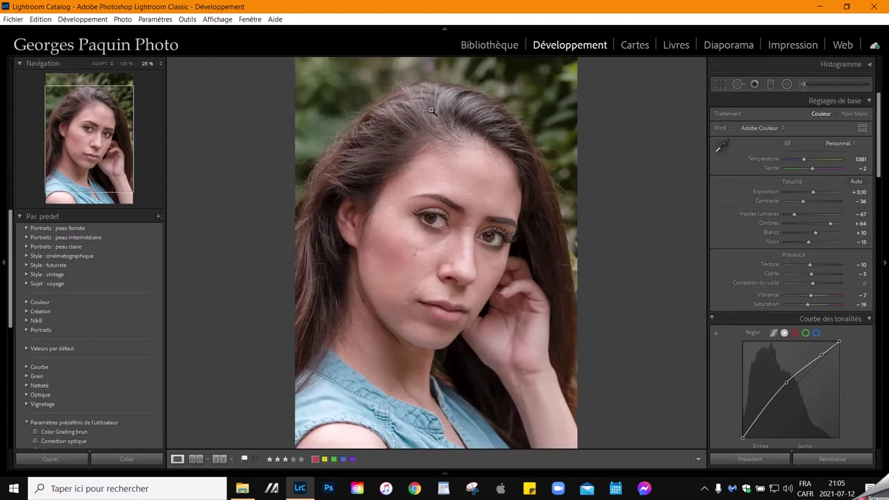
drag(440, 129, 437, 197)
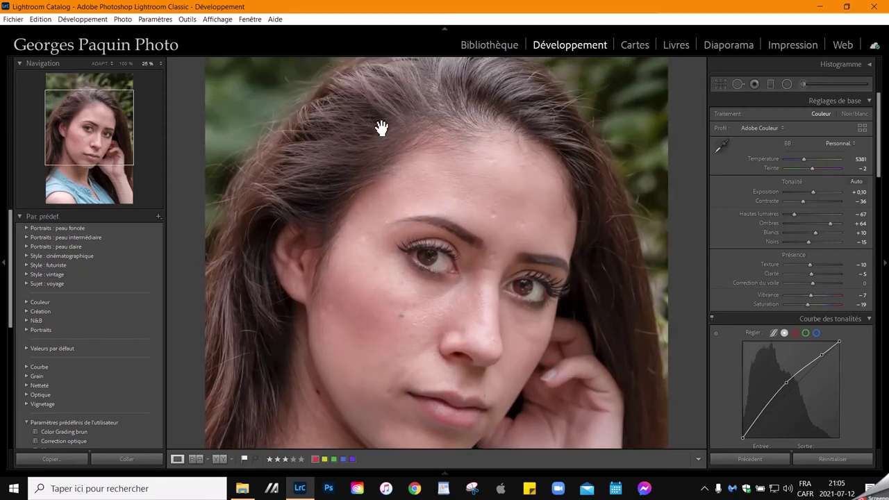
drag(416, 139, 409, 203)
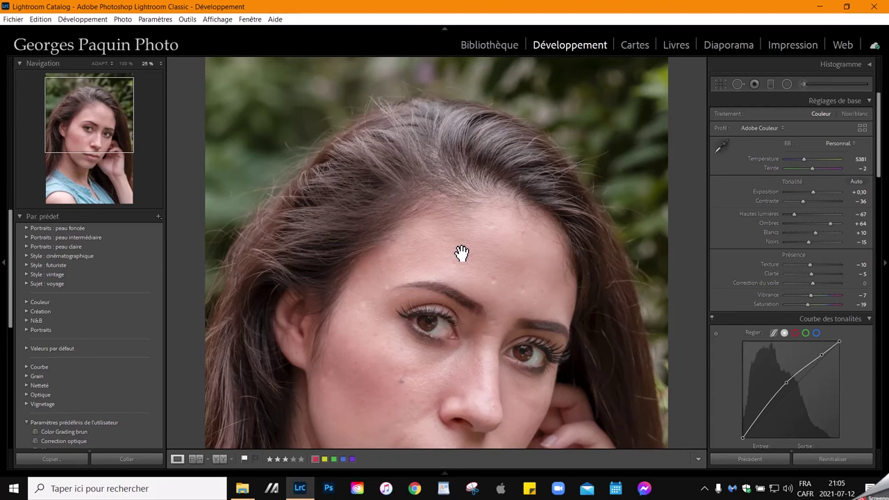
Brush a Noirs adjustment over the hair with blacks at -46 and shadows at -23
click(806, 84)
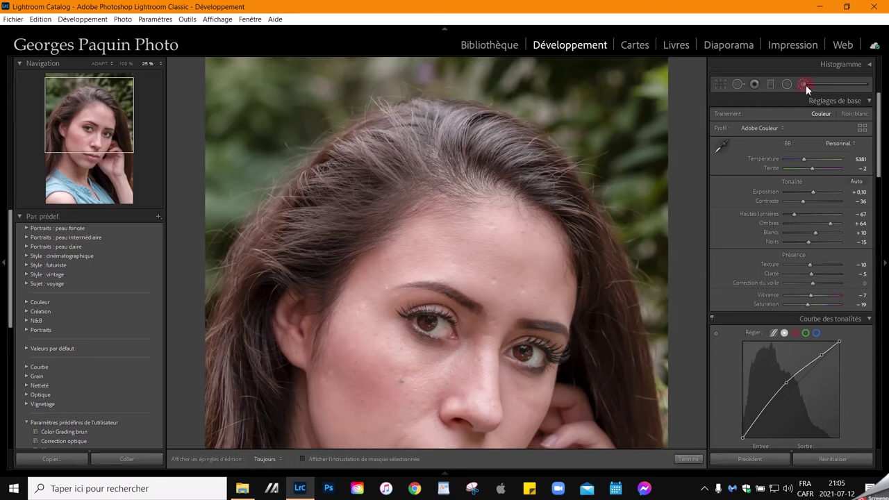
click(796, 114)
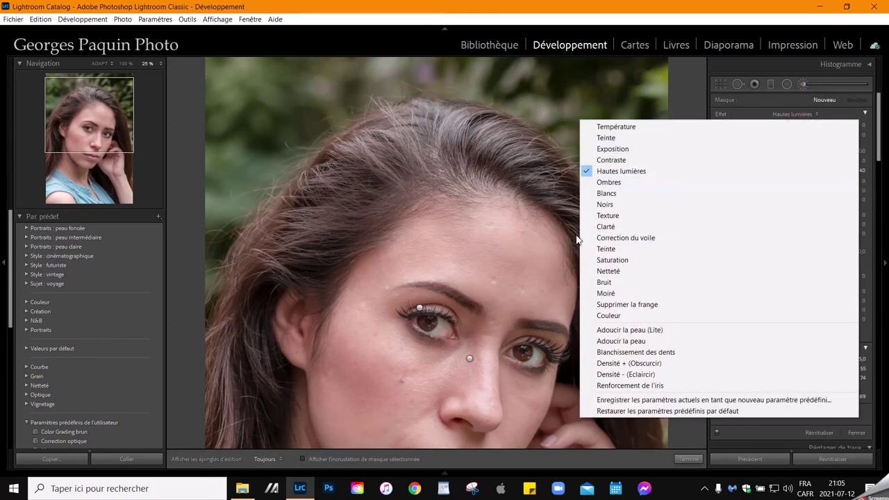
click(613, 204)
drag(799, 200, 796, 207)
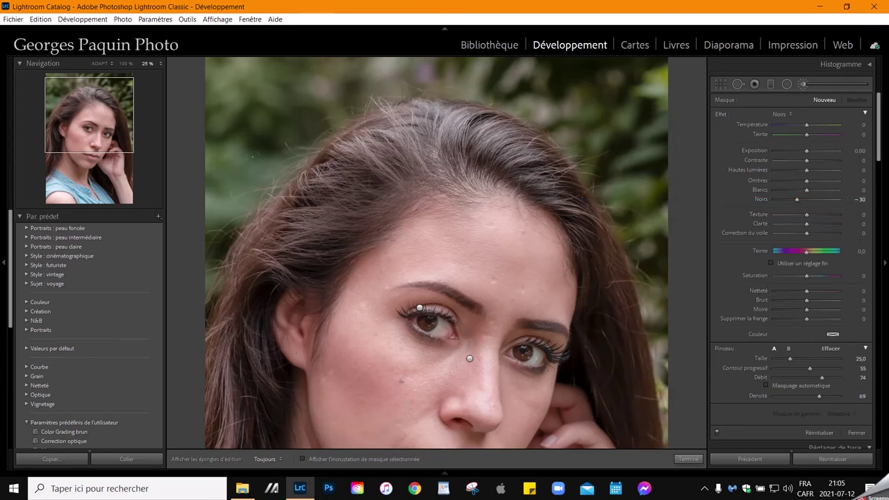
key(h)
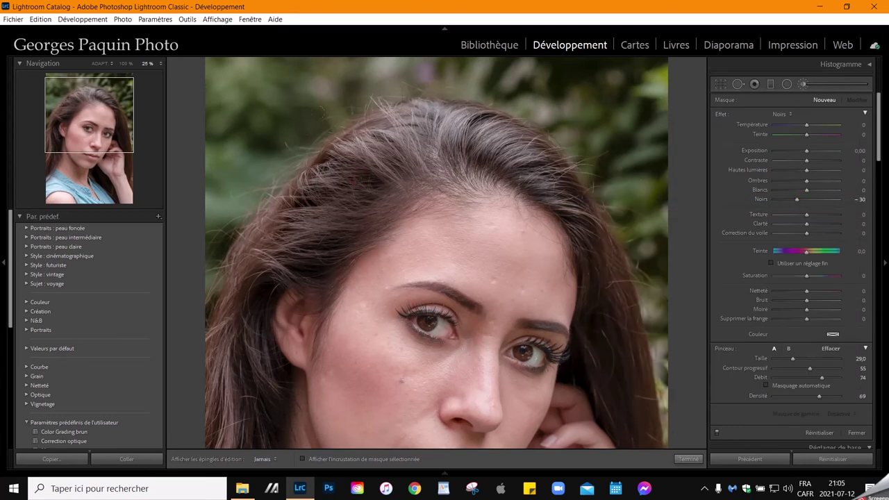
key(h)
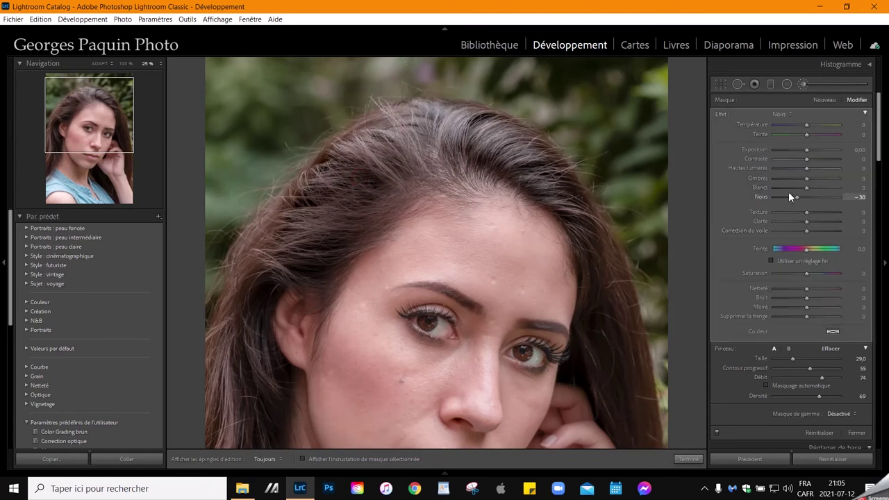
drag(796, 197, 791, 198)
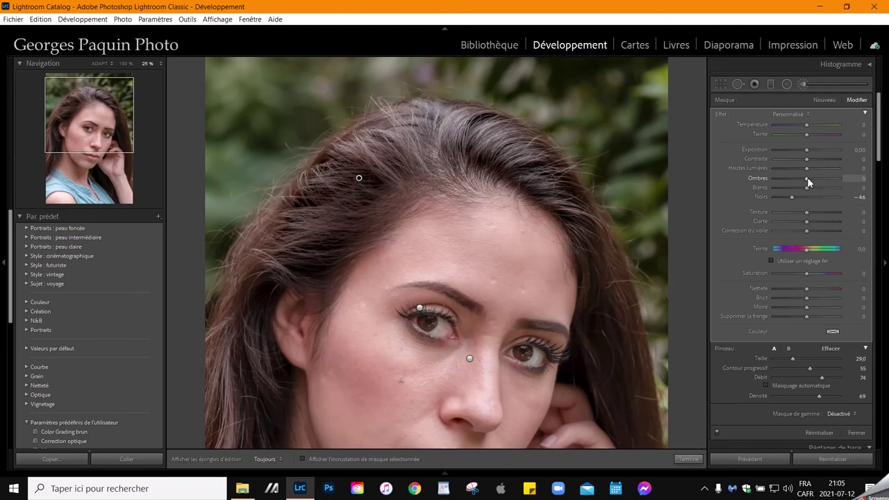
drag(807, 177, 800, 189)
key(h)
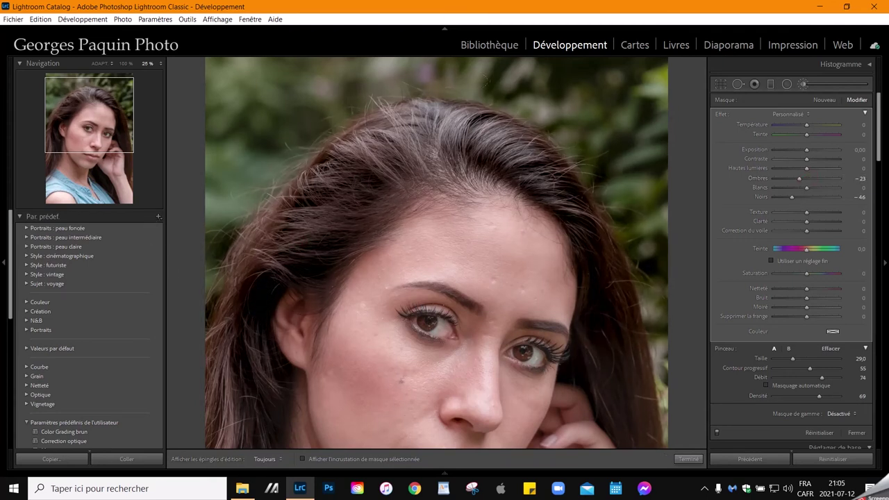
key(h)
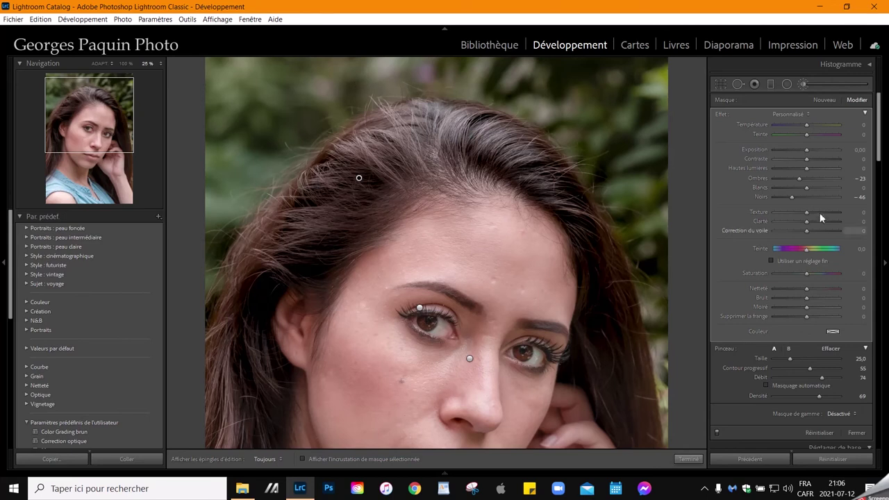
Preview the hair mask overlay to confirm it covers the crown, then shrink the brush to size 21
click(372, 461)
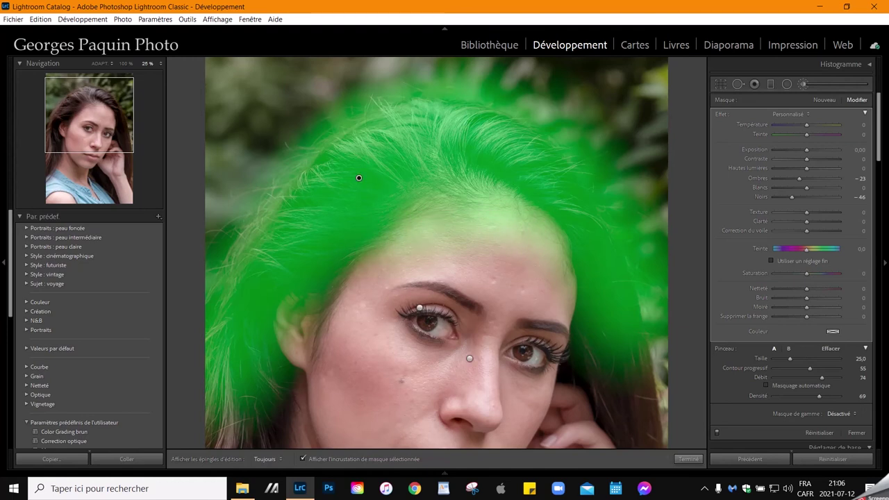
click(409, 461)
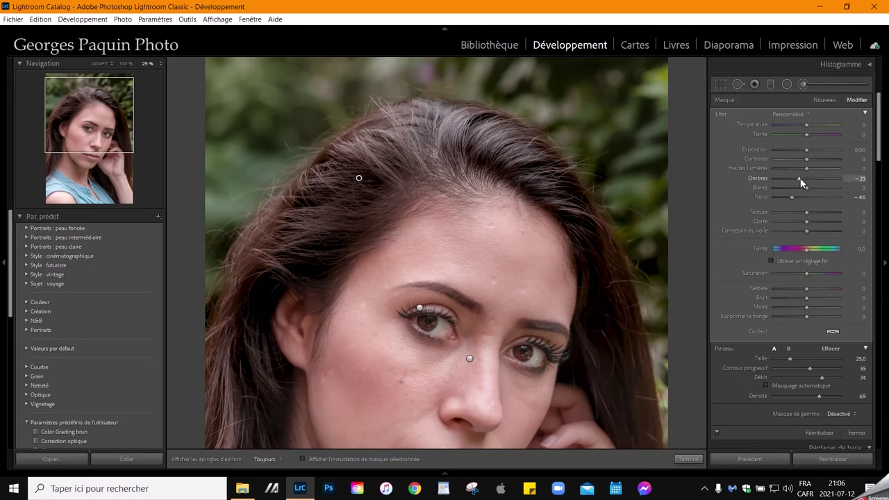
scroll(464, 160, down, 2)
Finish the hair brush, fit the whole portrait in view, and reopen the Adjustment Brush
click(688, 459)
click(560, 345)
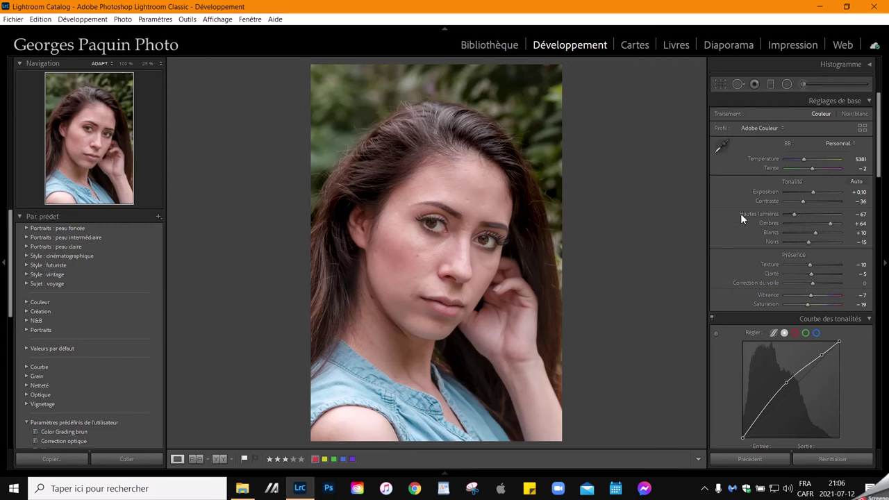
click(804, 84)
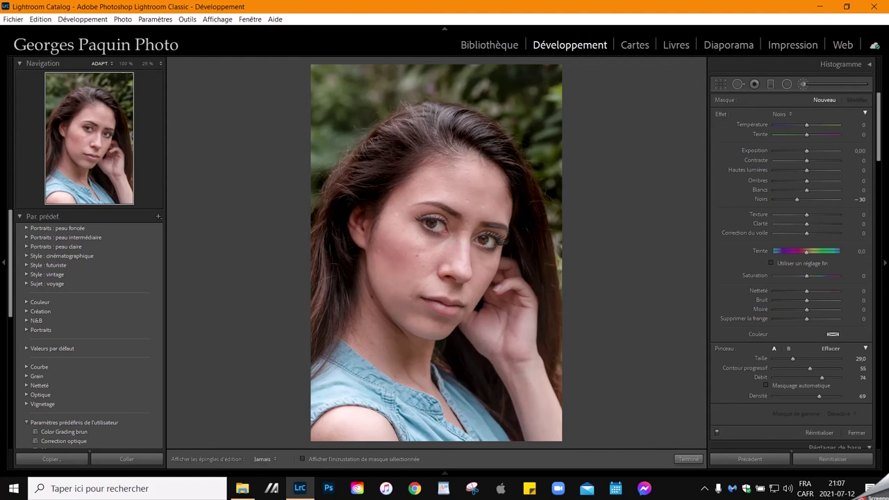
Show the pins of all four brush adjustments, then close brush editing
key(h)
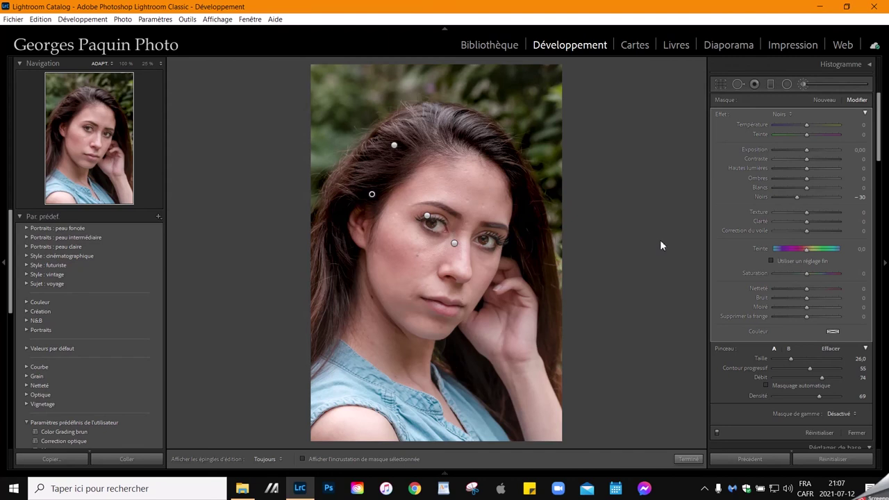
click(688, 459)
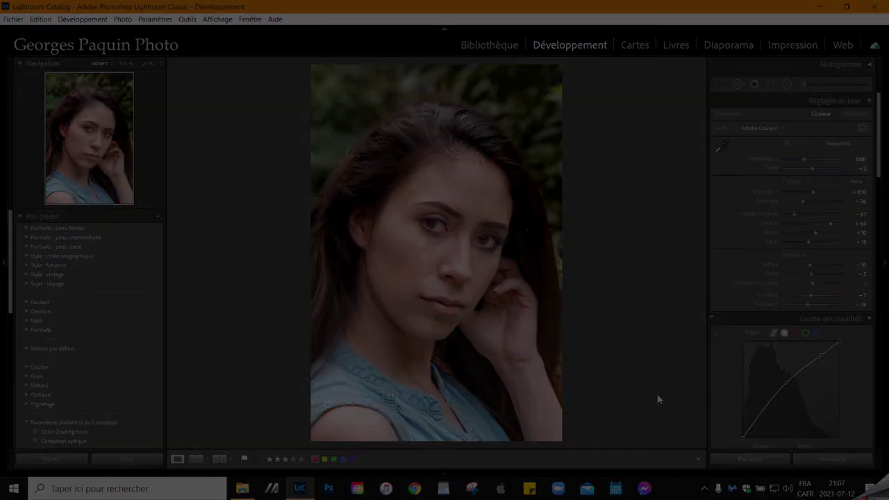